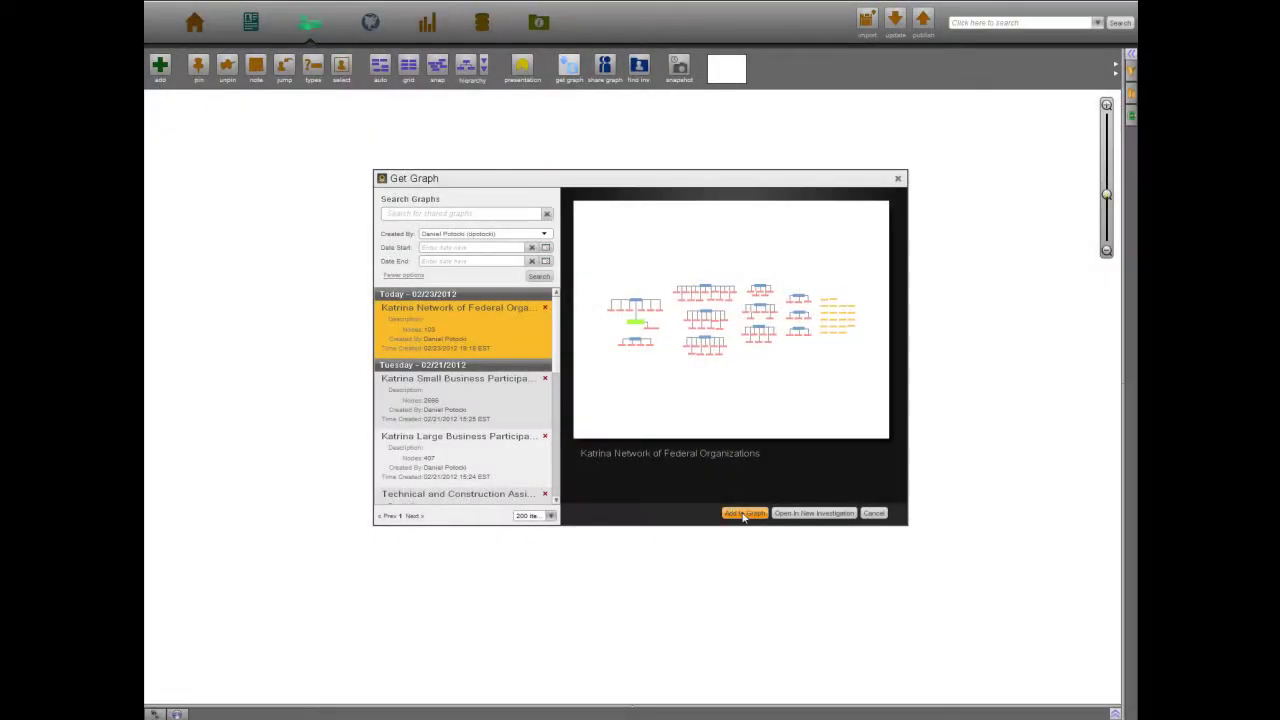
Add the saved graph Katrina Network of Federal Organizations to the current graph.
left_click(743, 514)
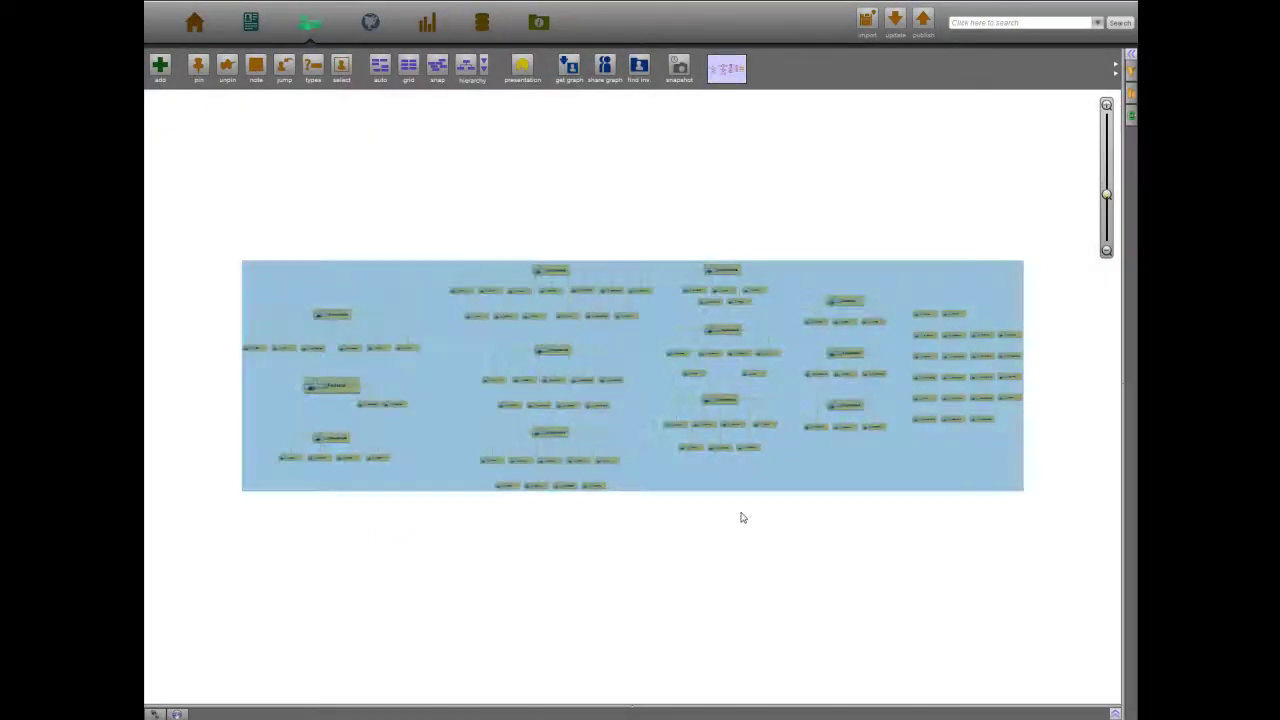
scroll(850, 280, "up", 4)
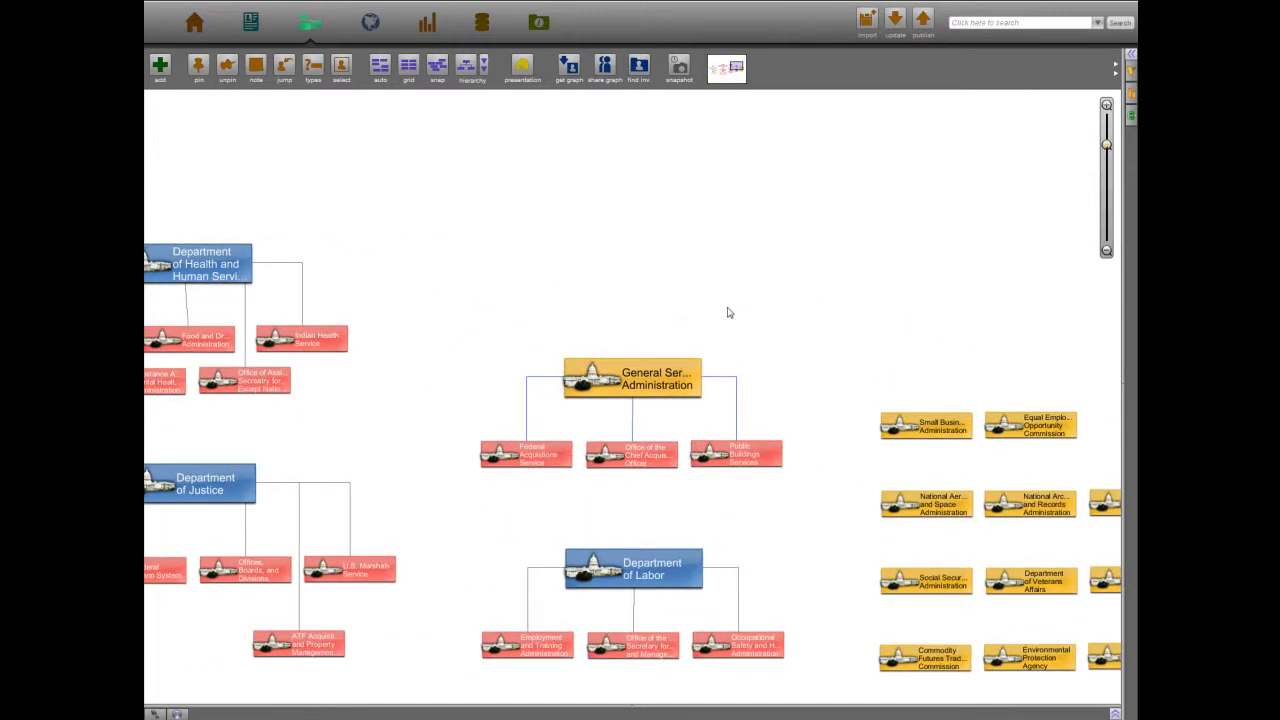
Add the contracting offices related to the Federal Emergency Management Agency to the graph.
left_click_drag(288, 458, 683, 366)
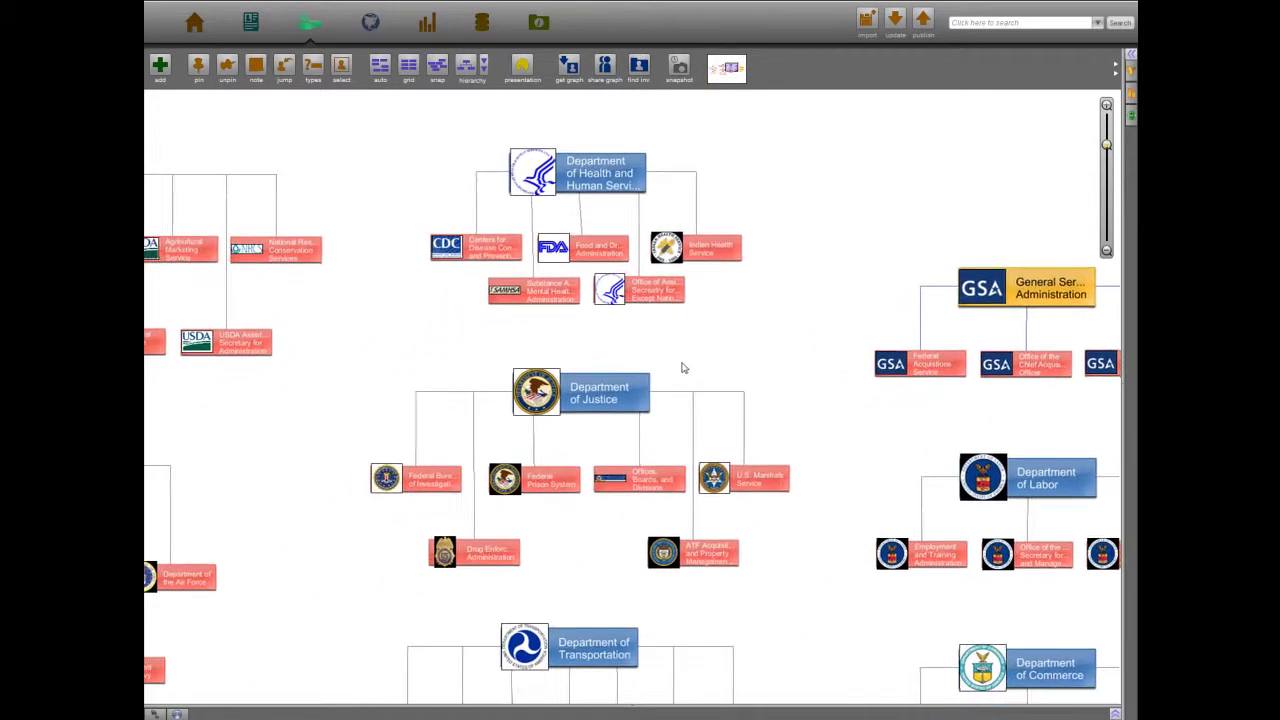
left_click_drag(346, 597, 794, 548)
left_click_drag(220, 623, 1043, 506)
left_click(1131, 56)
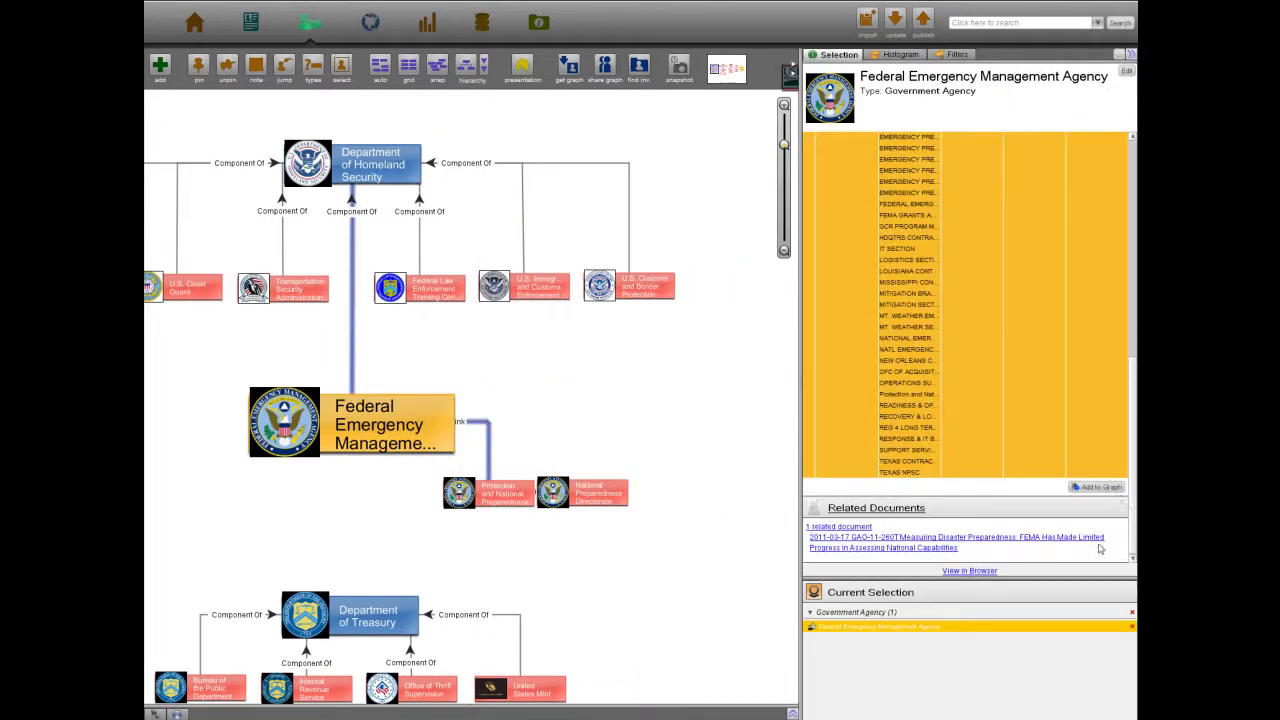
left_click(1116, 489)
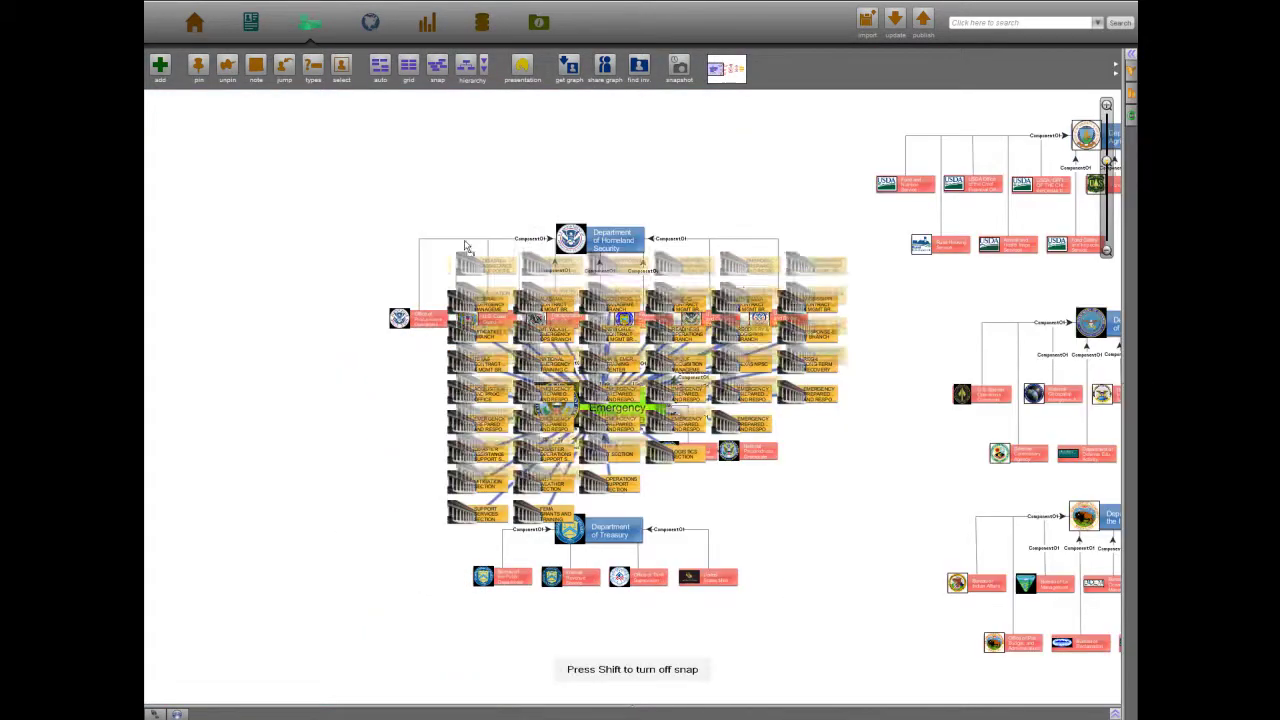
Send the Line of Procurement and Vehicle objects from the All Objects set to the graph.
left_click(370, 22)
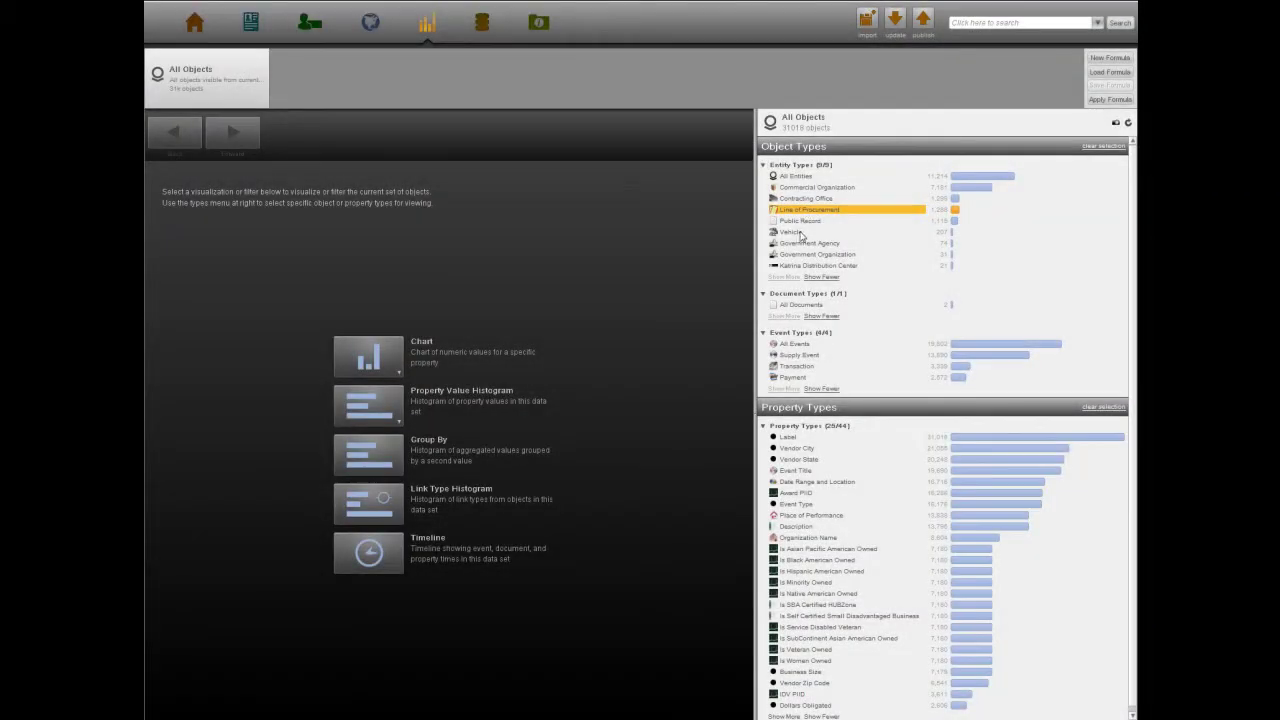
right_click(801, 233)
left_click(870, 288)
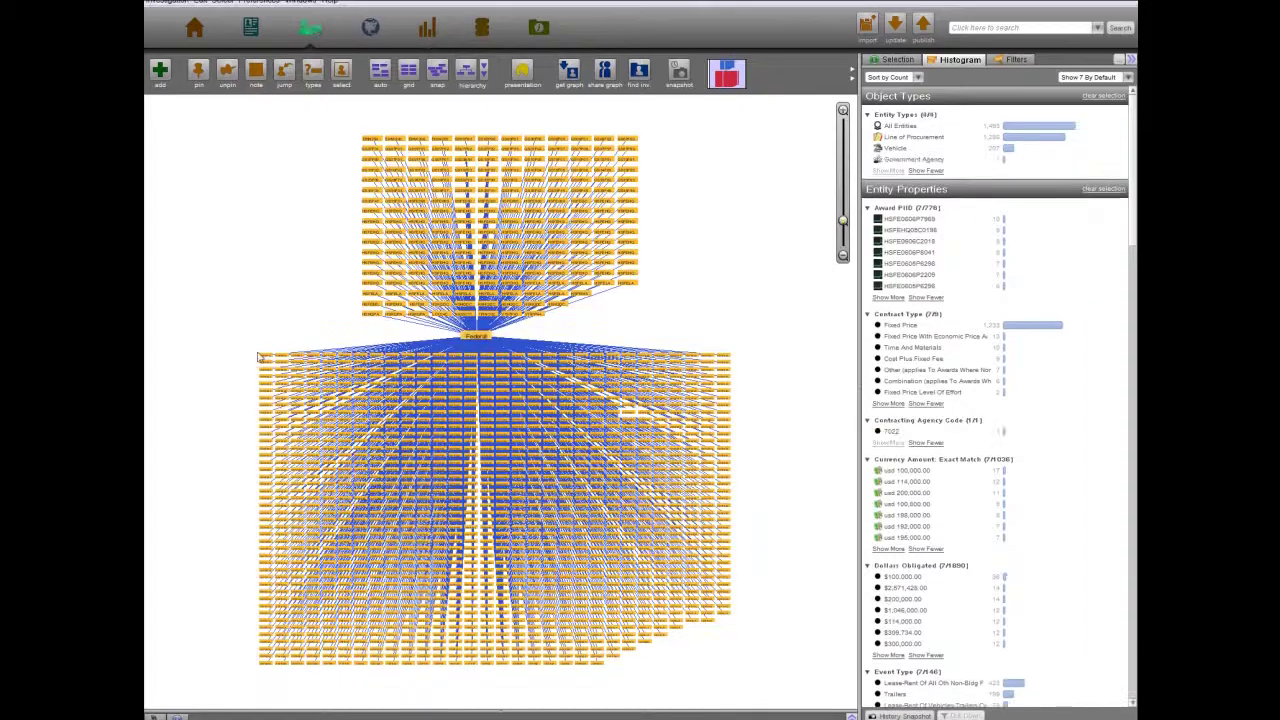
Select the lower block of procurement nodes and drill down to those with Extent Competed set to NOT COMPETED (C).
left_click_drag(258, 356, 690, 668)
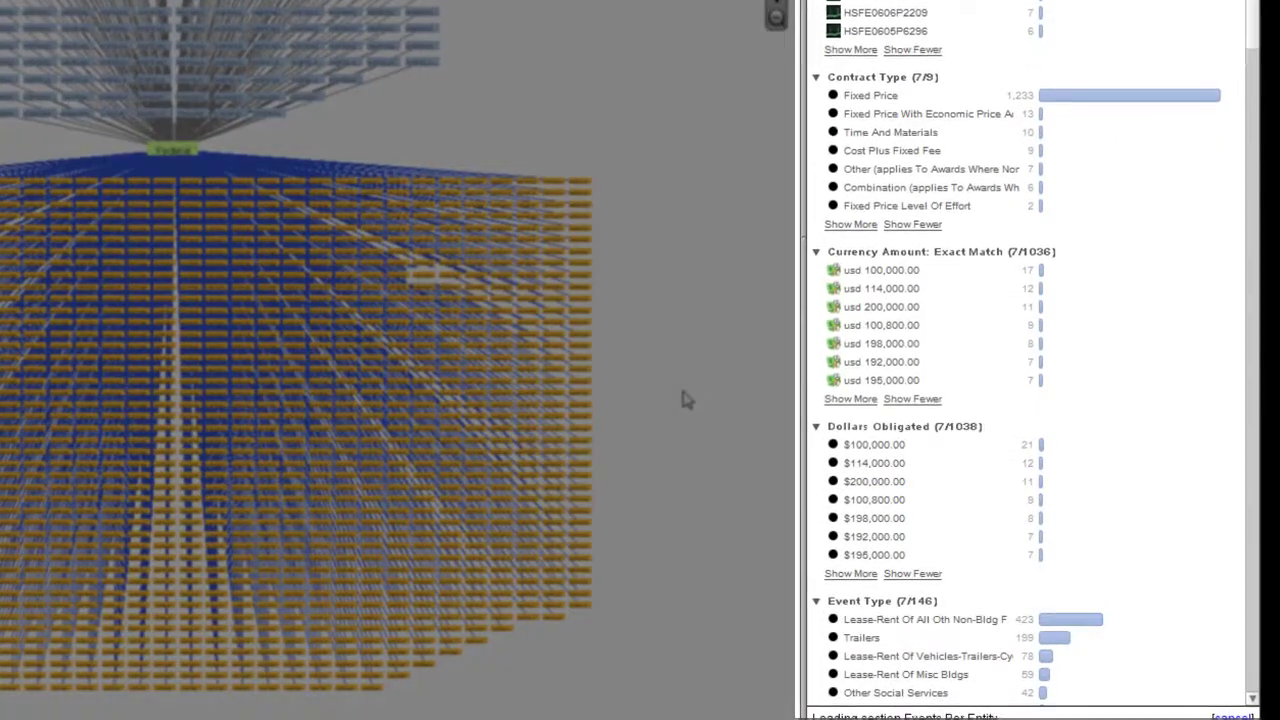
scroll(914, 520, "down", 5)
left_click(912, 519)
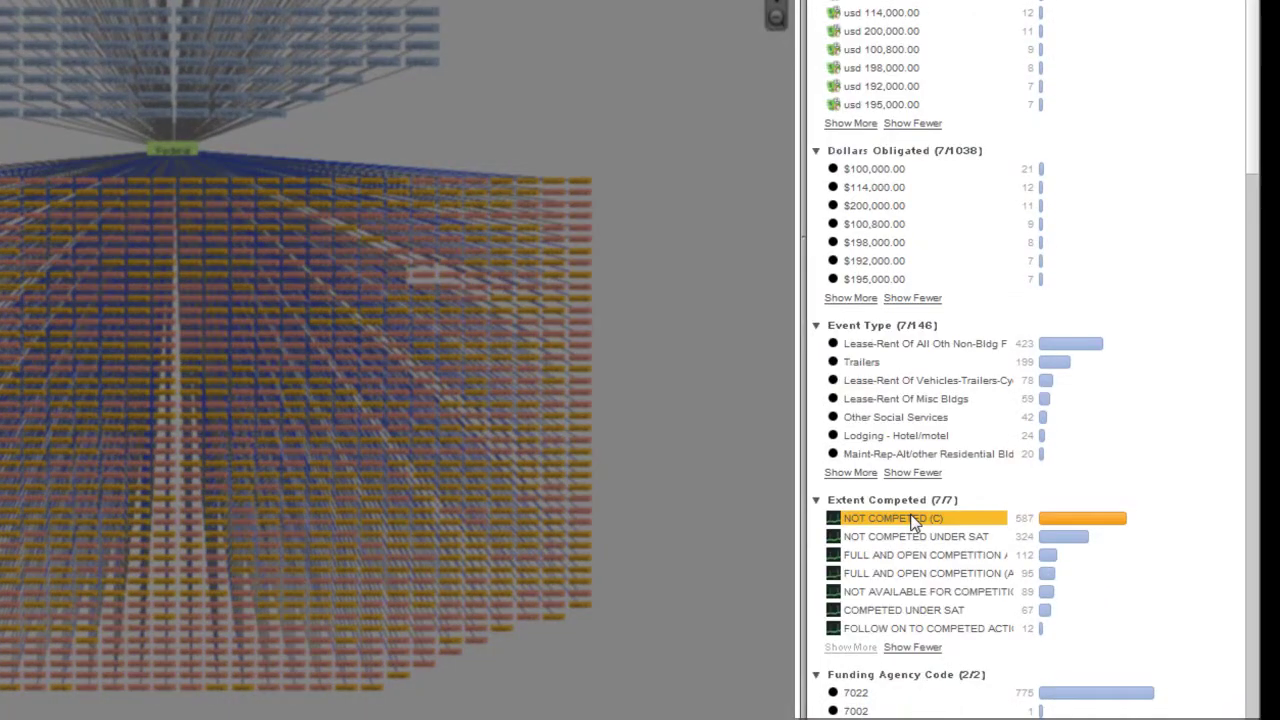
right_click(912, 520)
left_click(935, 529)
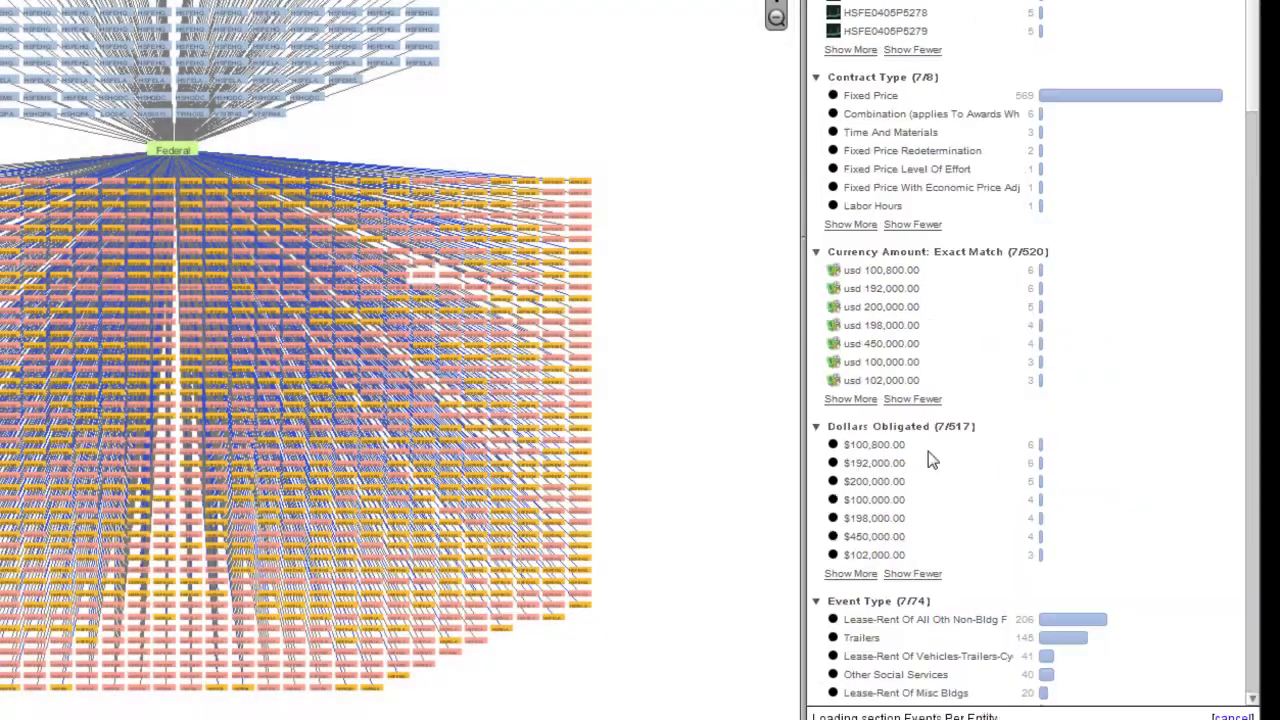
Move the procurement nodes with Reason Not Competed URGENCY (URG) clear of the main block and colour them light orange.
scroll(920, 460, "down", 10)
scroll(912, 473, "down", 5)
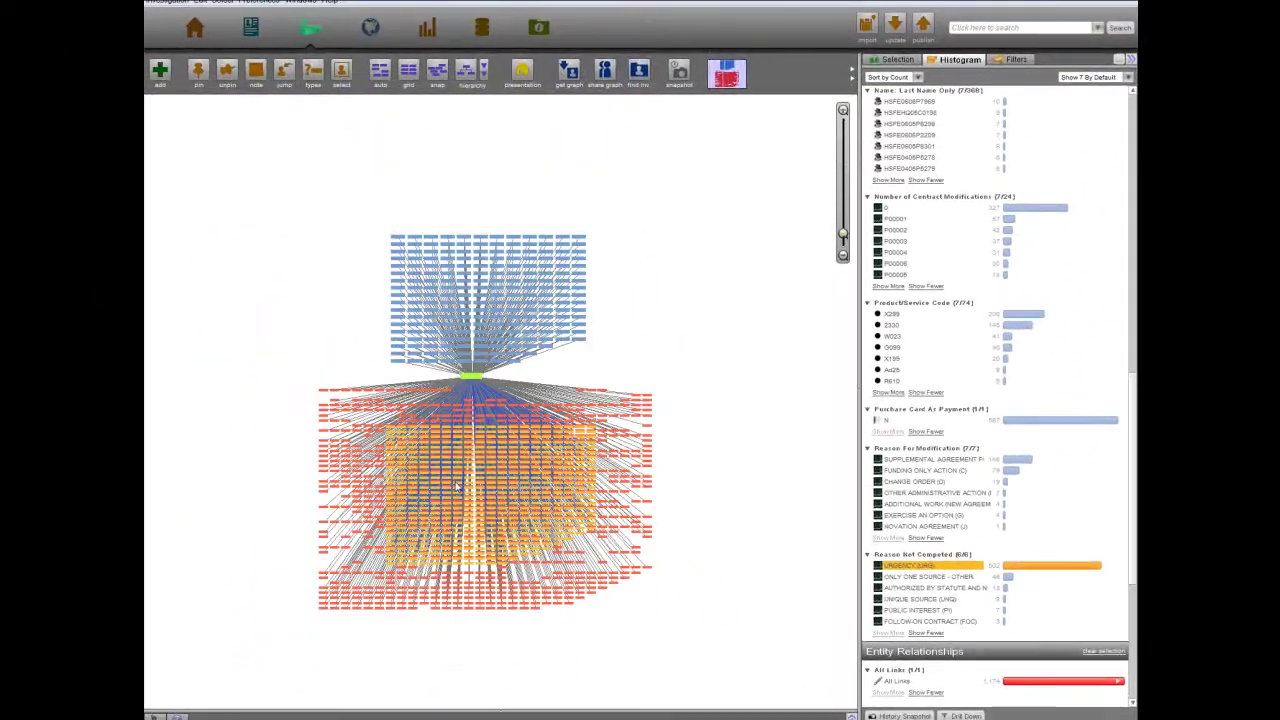
left_click_drag(457, 487, 686, 297)
left_click(523, 72)
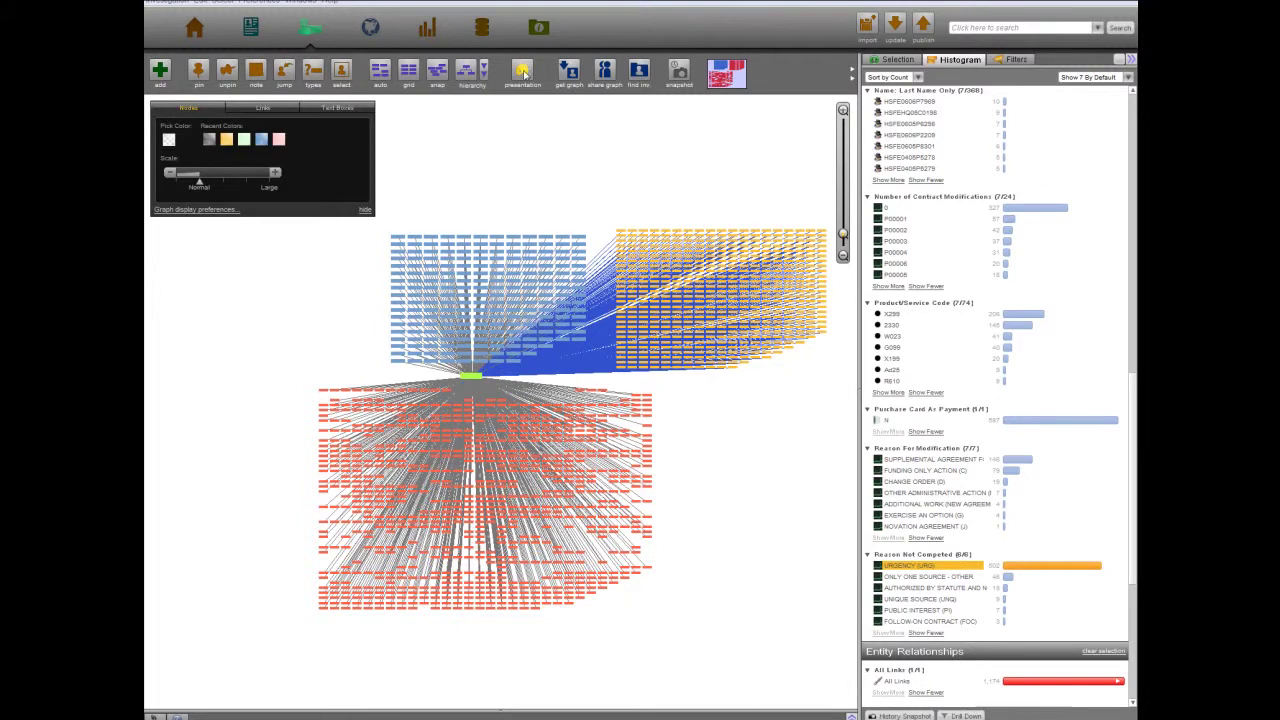
left_click(226, 140)
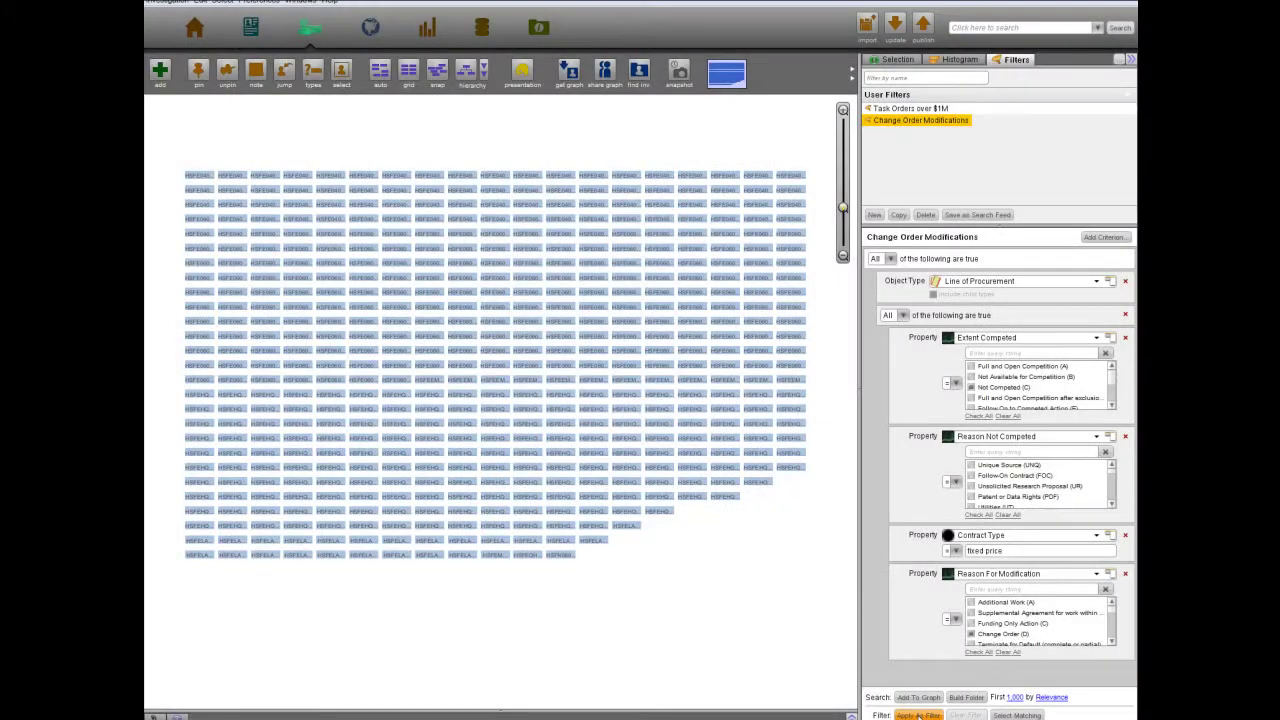
Apply the Change Order Modifications filter to the graph and open the matching lines of procurement in the browser view.
left_click(917, 716)
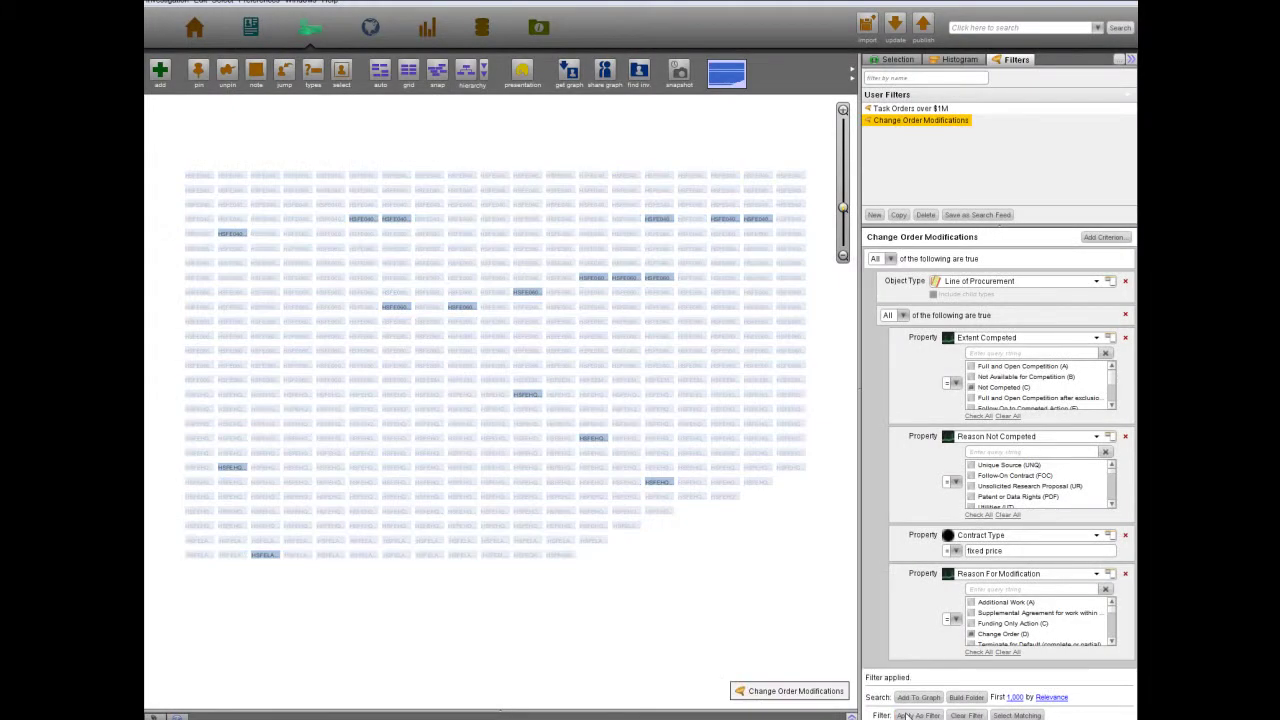
left_click(408, 76)
left_click_drag(463, 296, 280, 46)
left_click_drag(280, 46, 282, 42)
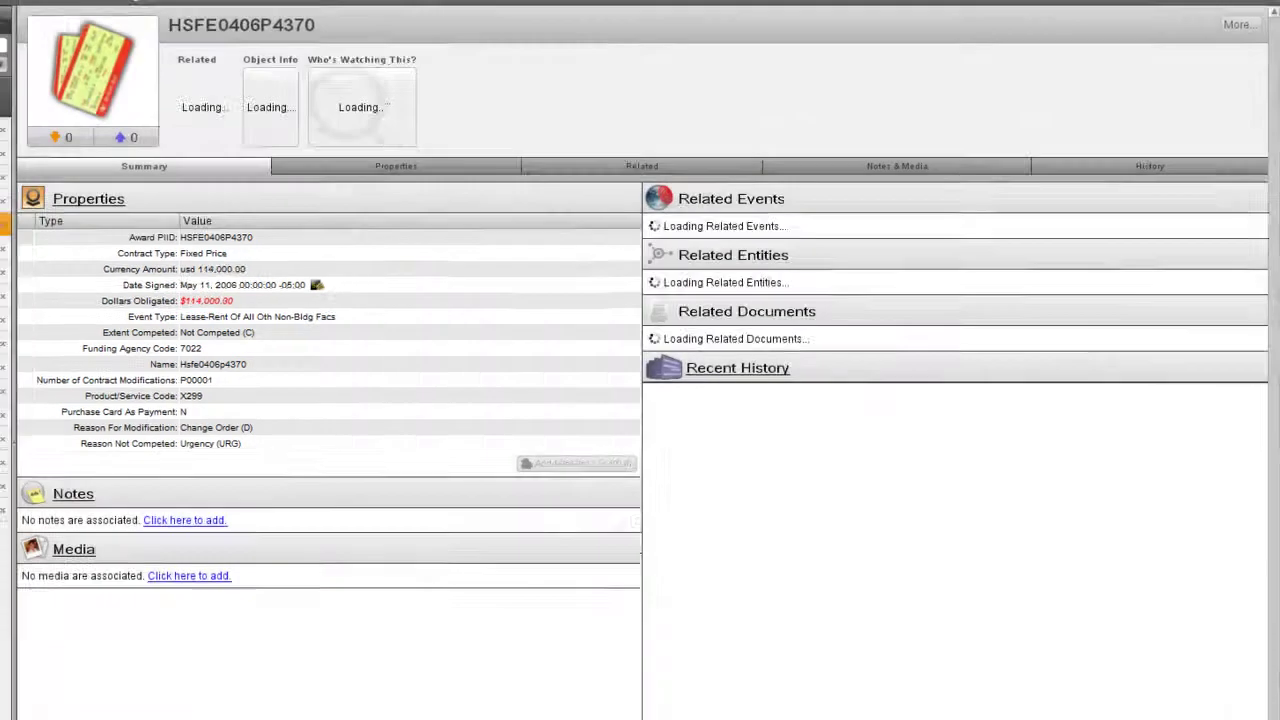
Review a change-order procurement record and the ABBEVILLE COUNTRY ESTATES,LLC profile, and open the first line of procurement listed with it.
left_click(203, 279)
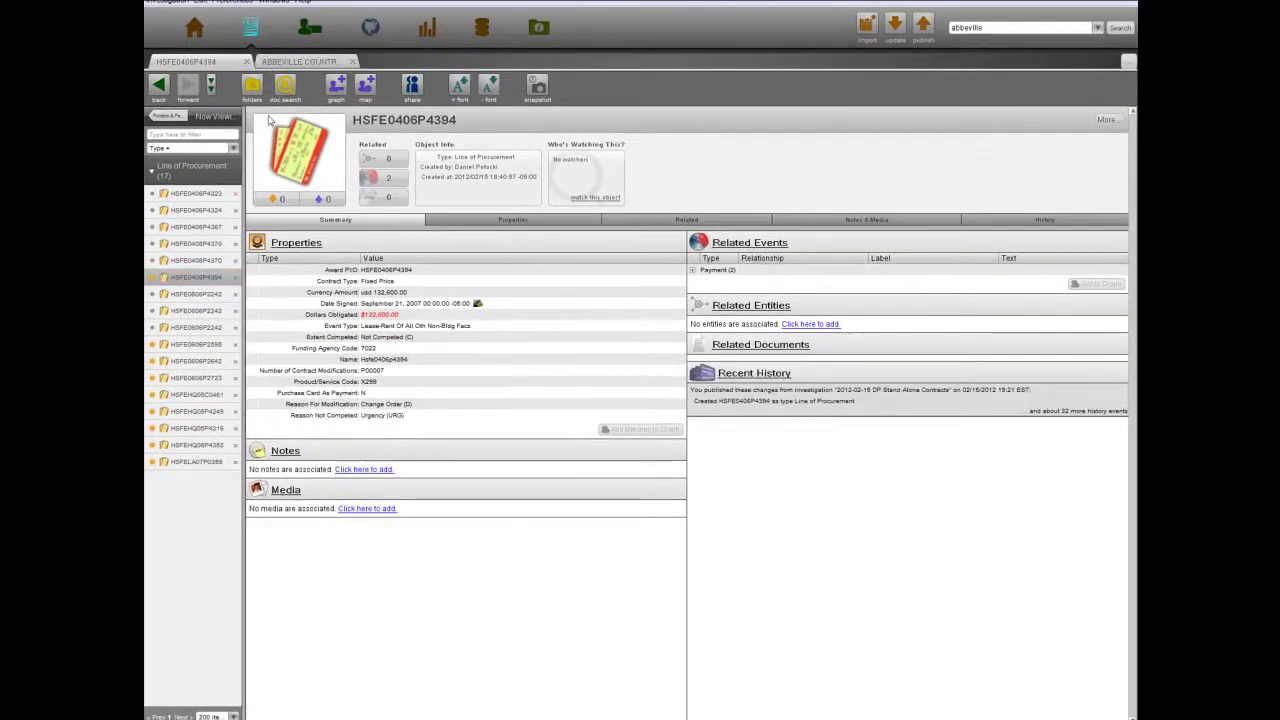
left_click(283, 62)
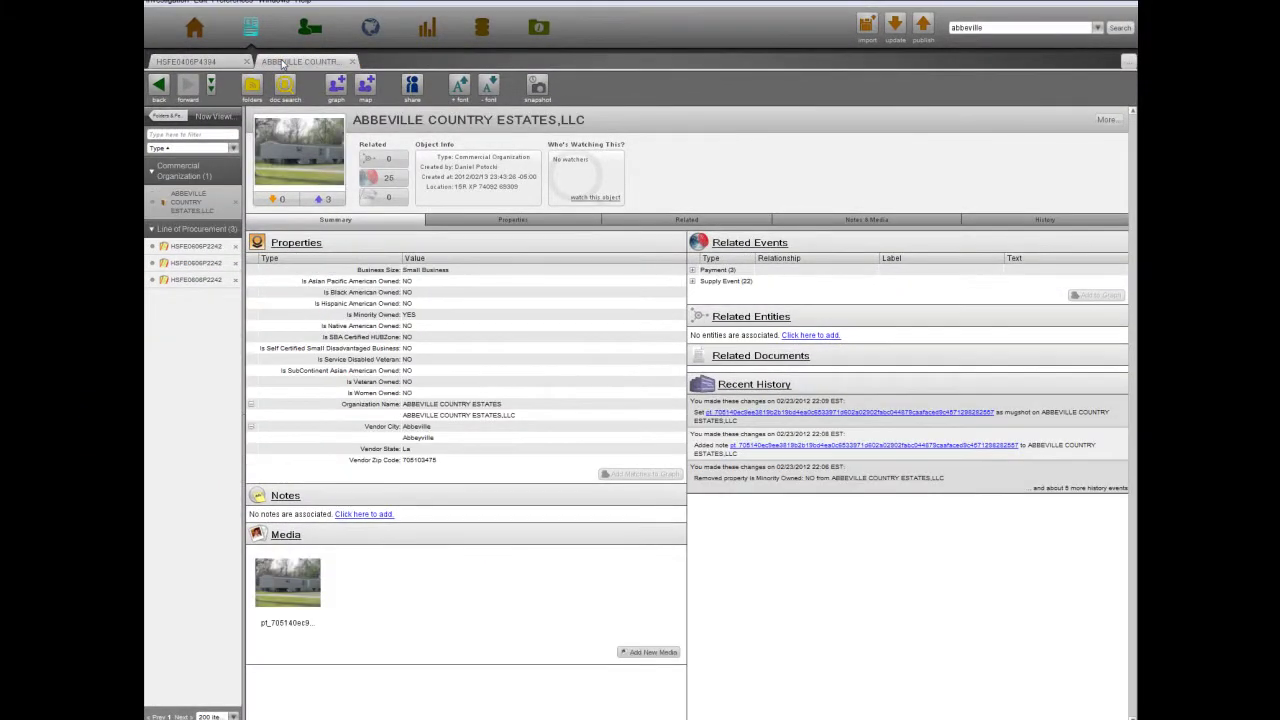
left_click(196, 246)
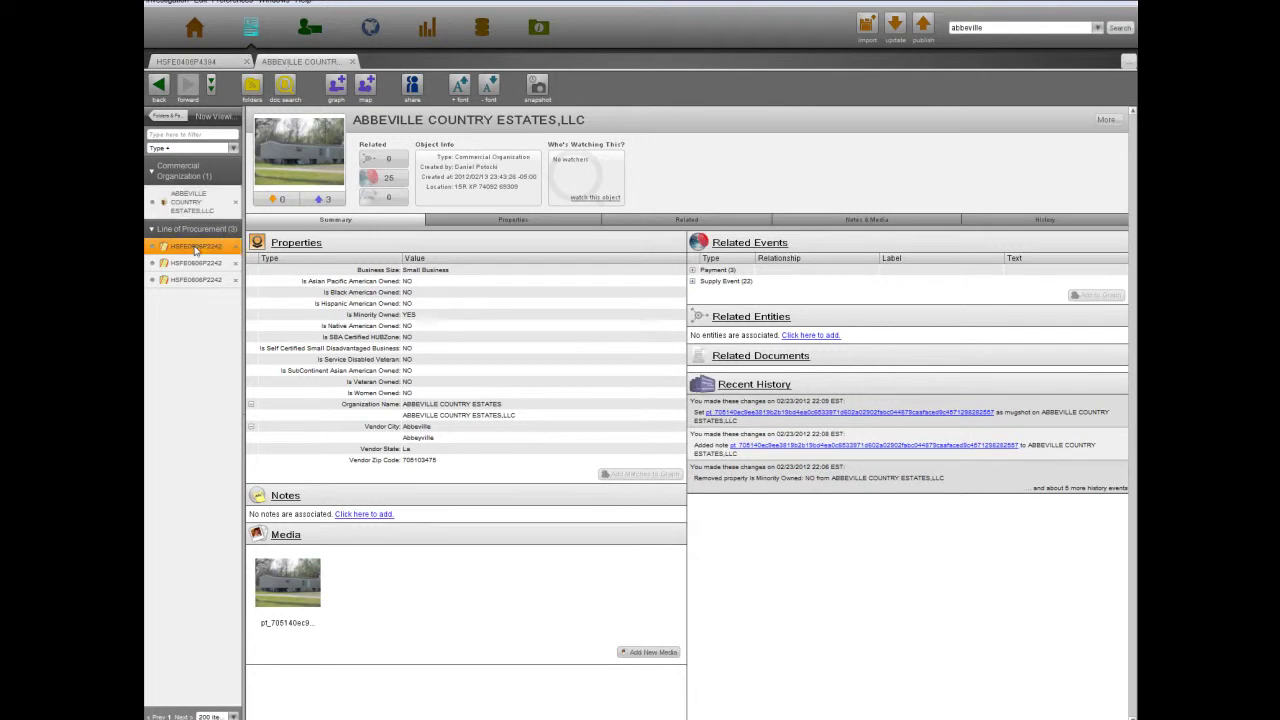
Save a watch on this line of procurement for properties added, updated and deleted, objects updated and links added, and return home.
left_click(577, 195)
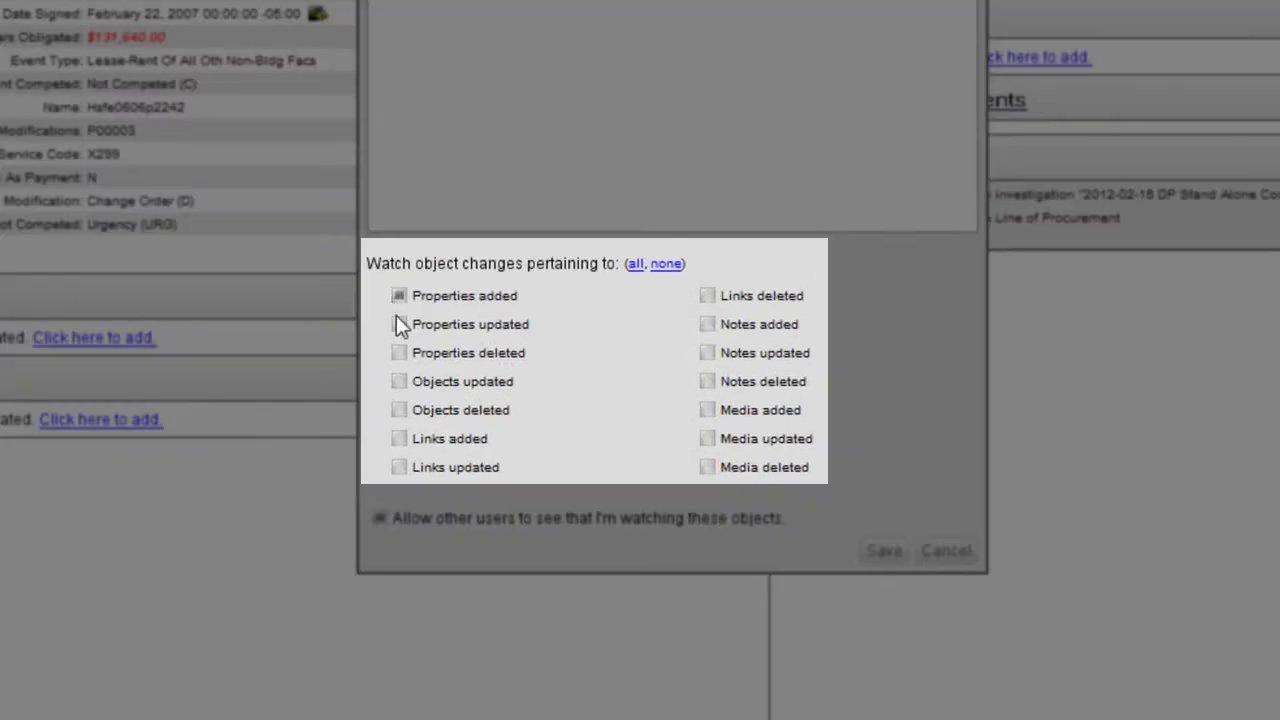
left_click(398, 325)
left_click(399, 353)
left_click(399, 381)
left_click(399, 438)
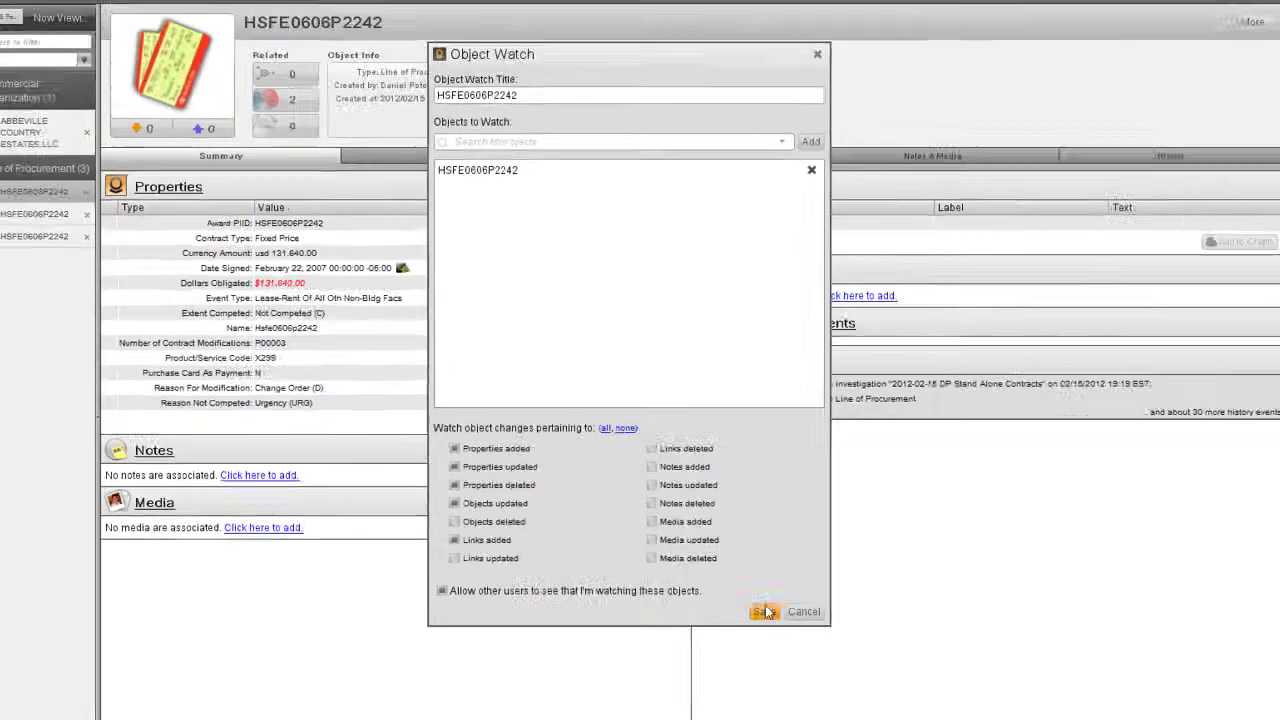
left_click(878, 553)
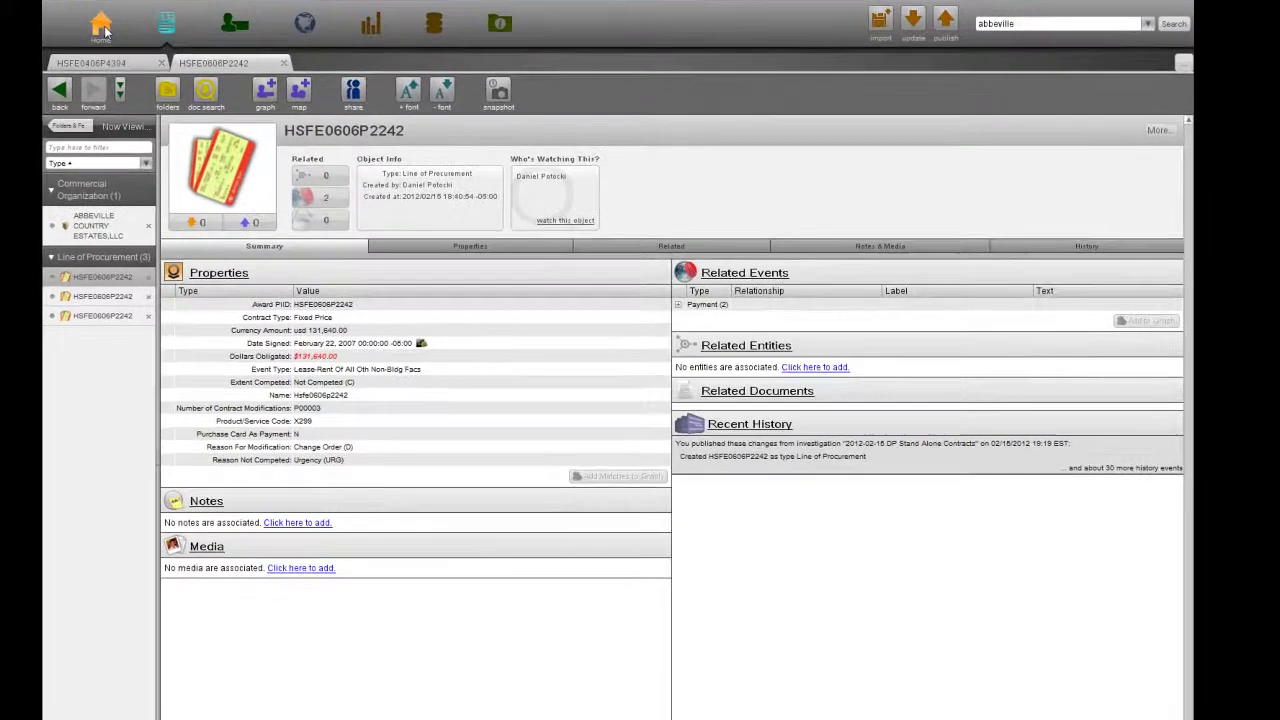
left_click(101, 26)
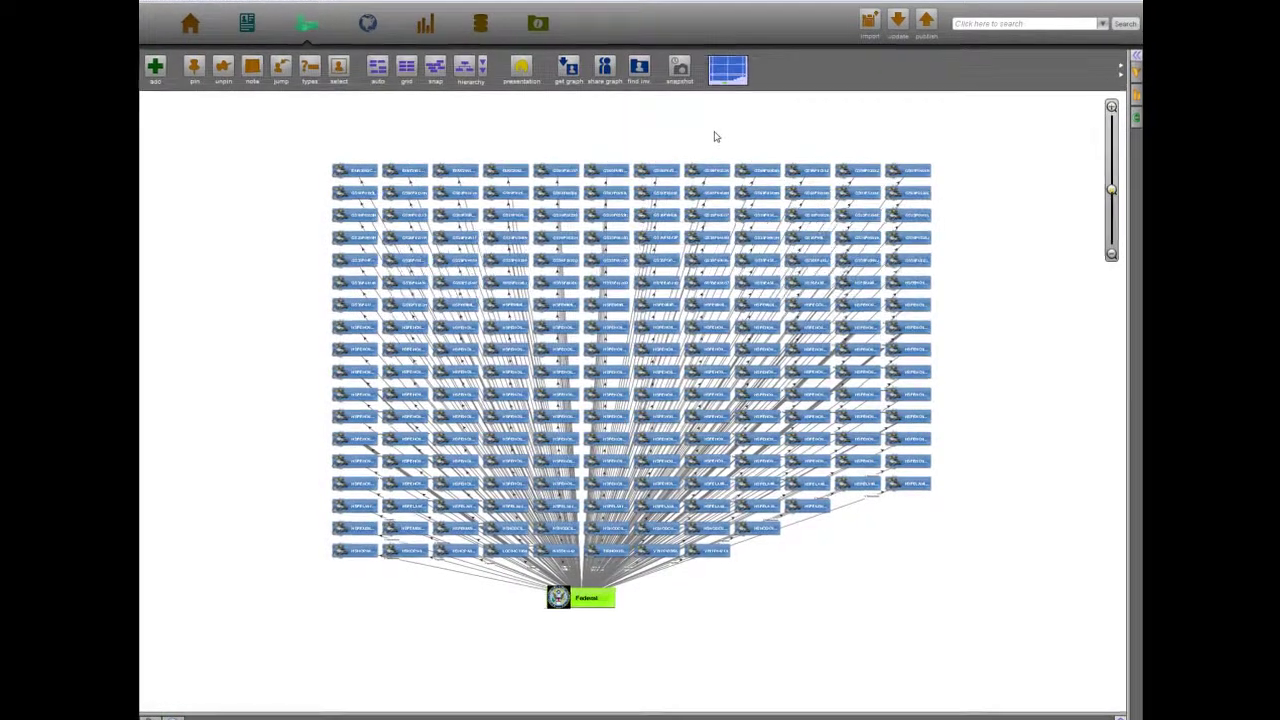
Search around all contract vehicle nodes on the graph for their linked entities.
key("ctrl+a")
right_click(570, 355)
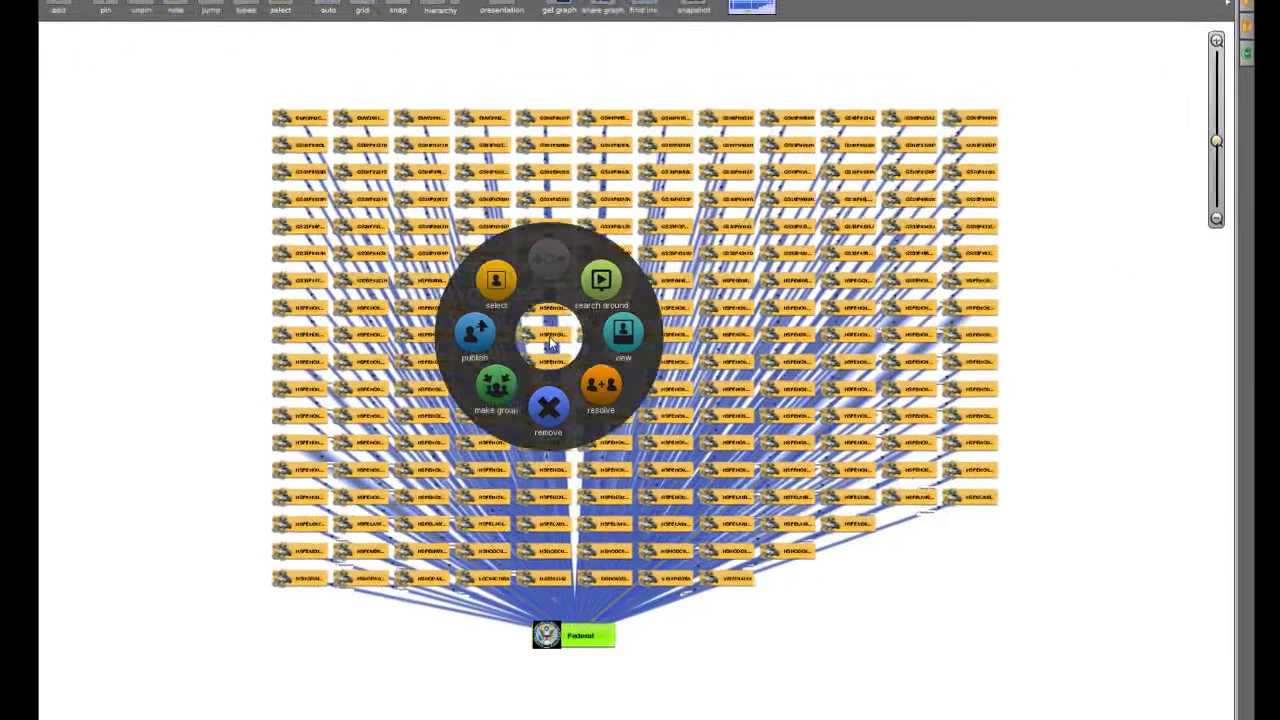
mouse_move(615, 262)
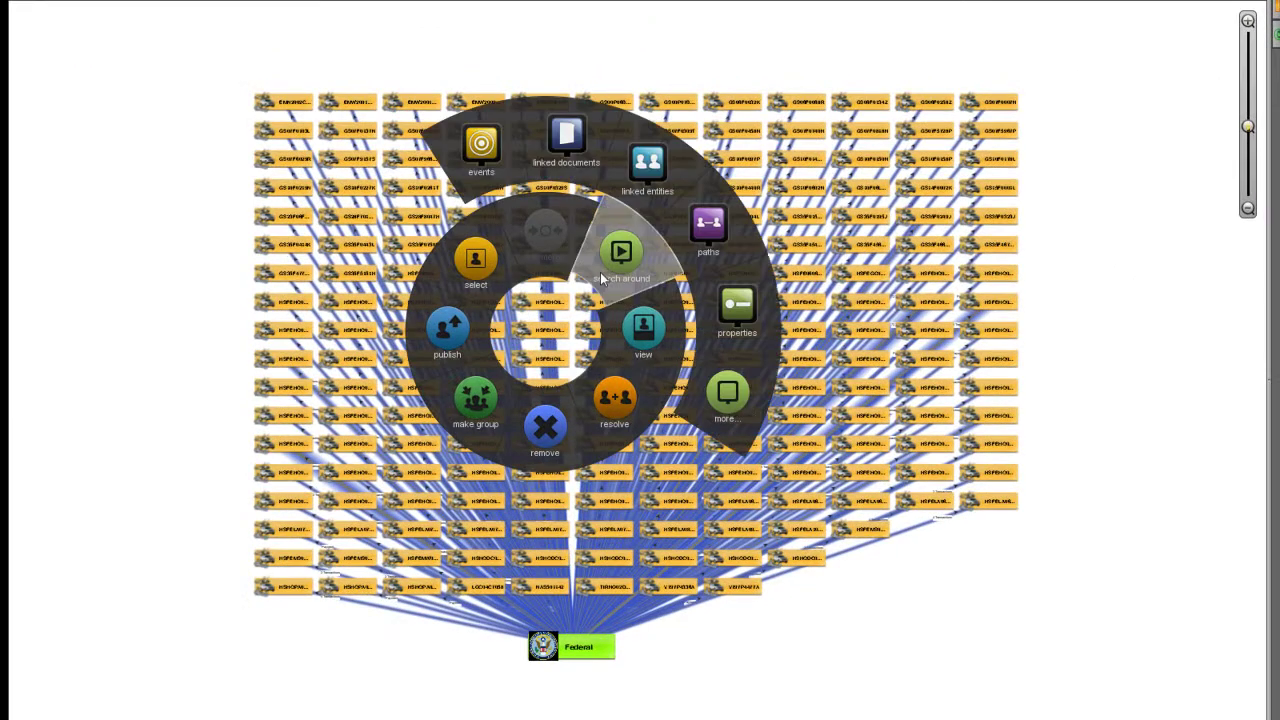
left_click(653, 171)
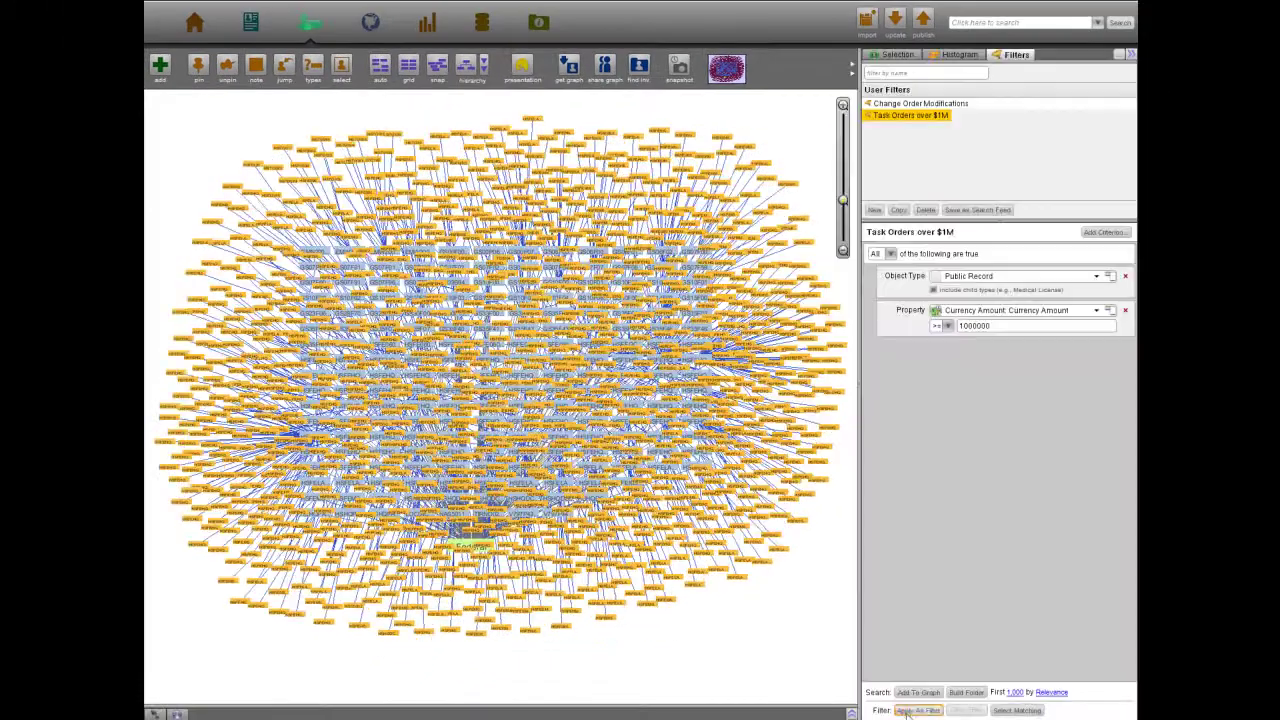
Apply the Task Orders over $1M filter to the graph, with Currency Amount at or above 1000000.
left_click(910, 711)
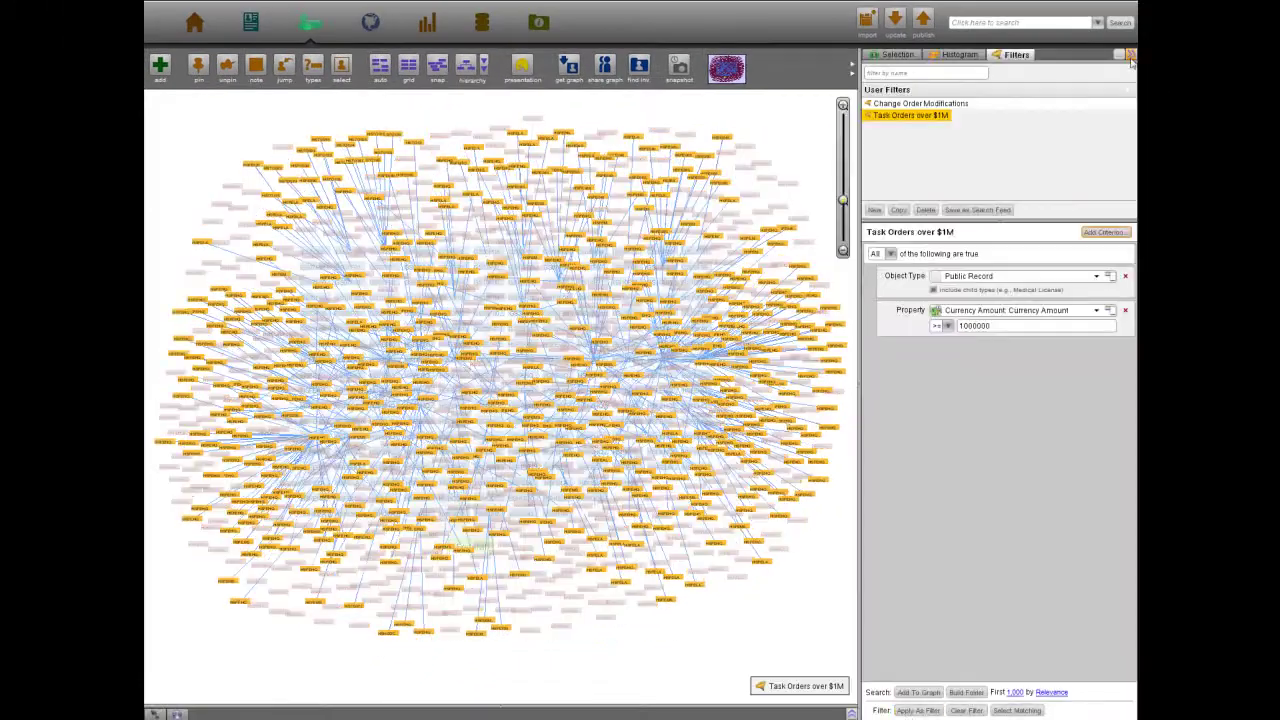
left_click(1131, 56)
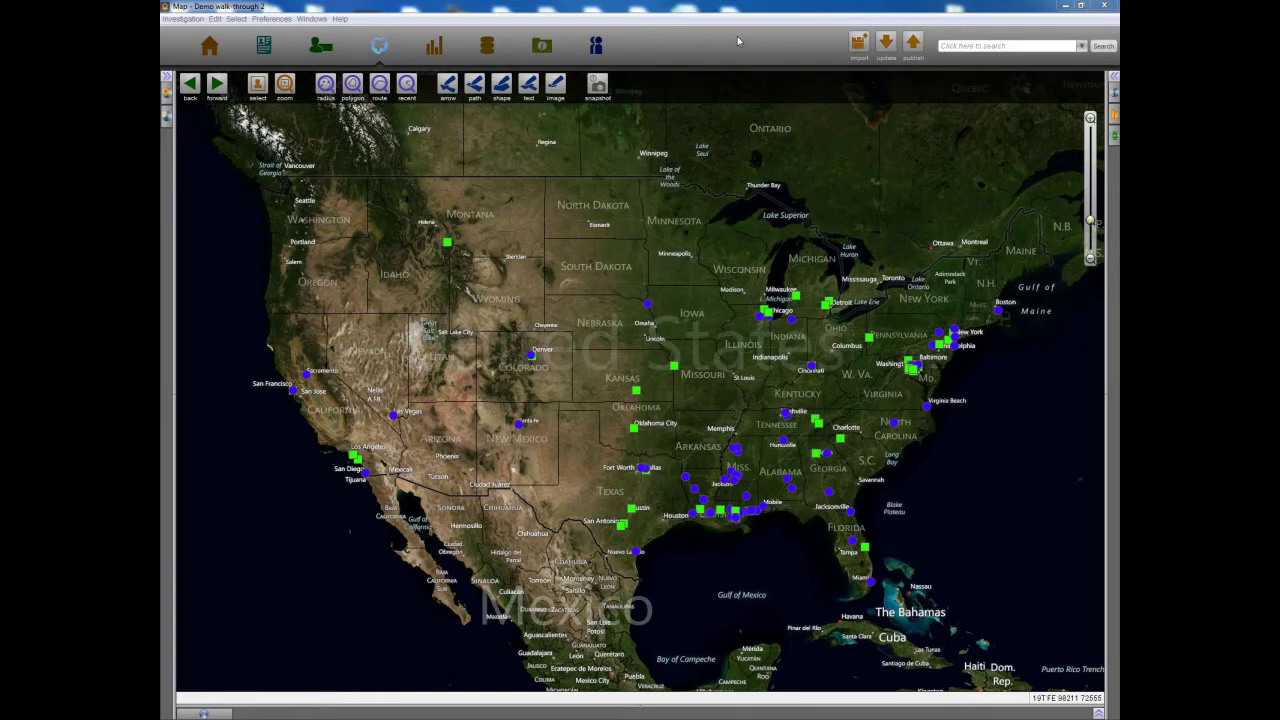
Show a heatmap of all data points on the United States map, valued by count.
left_click(166, 115)
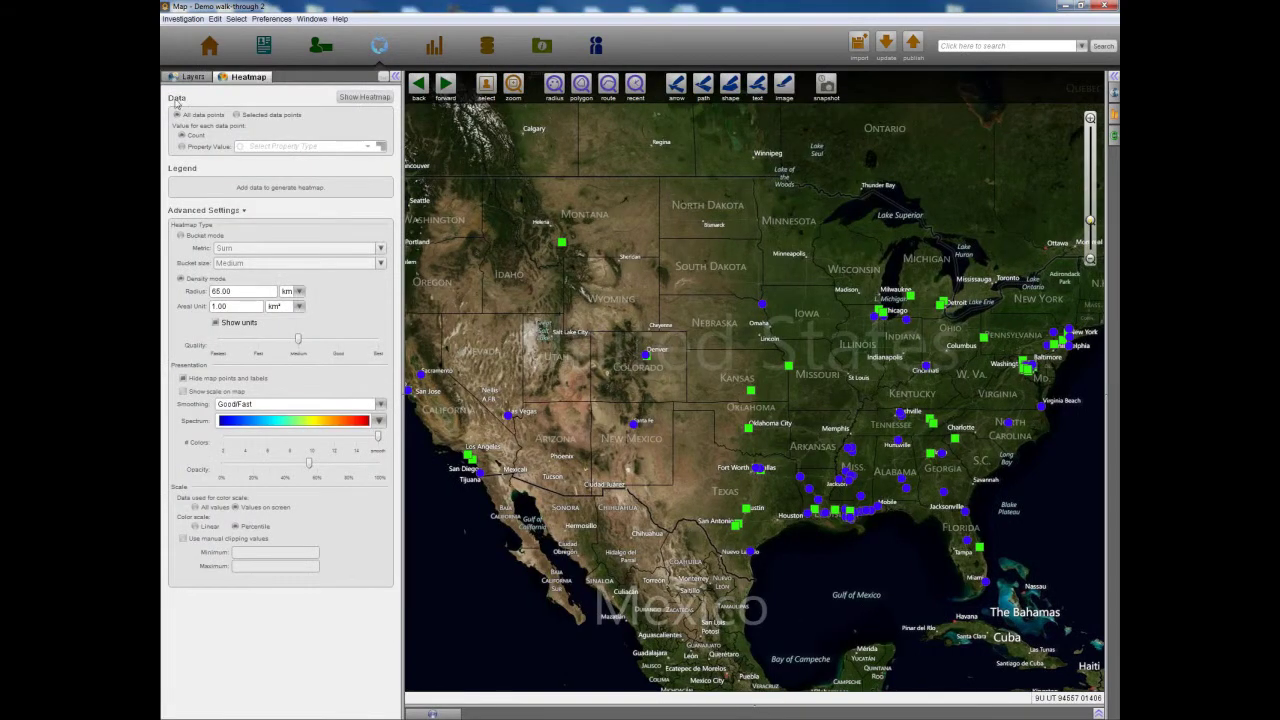
left_click(351, 98)
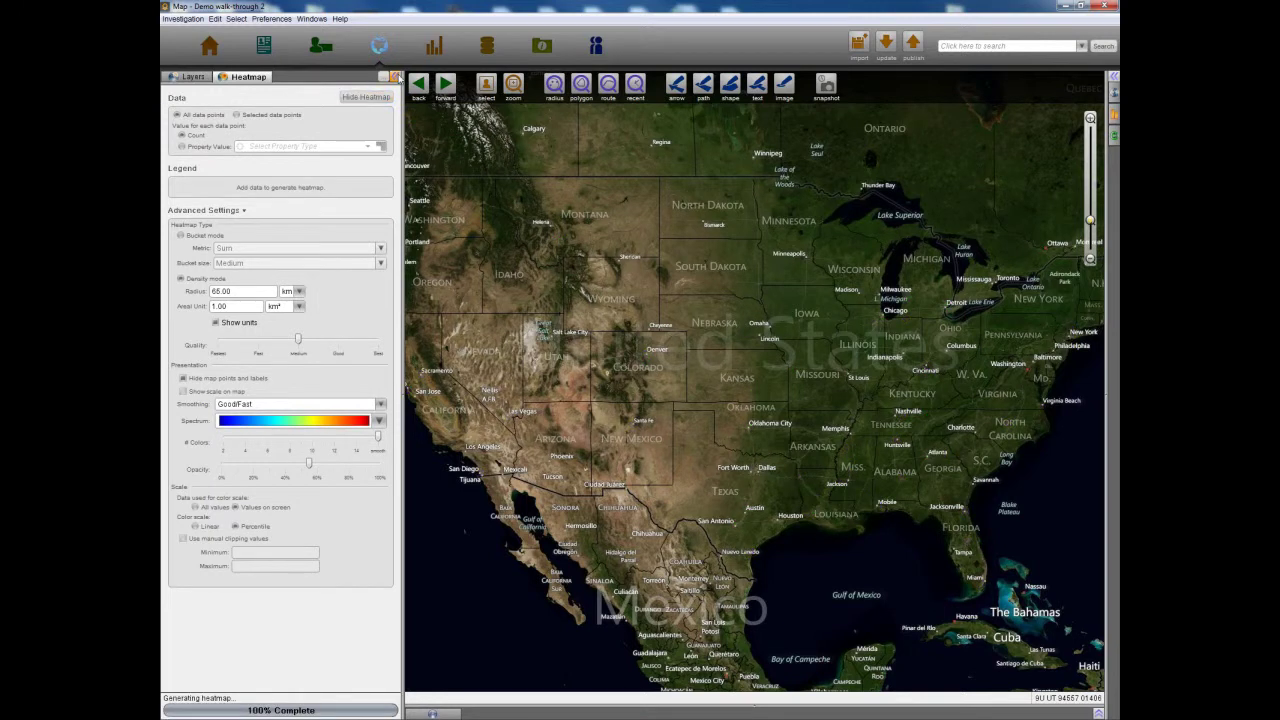
left_click(396, 78)
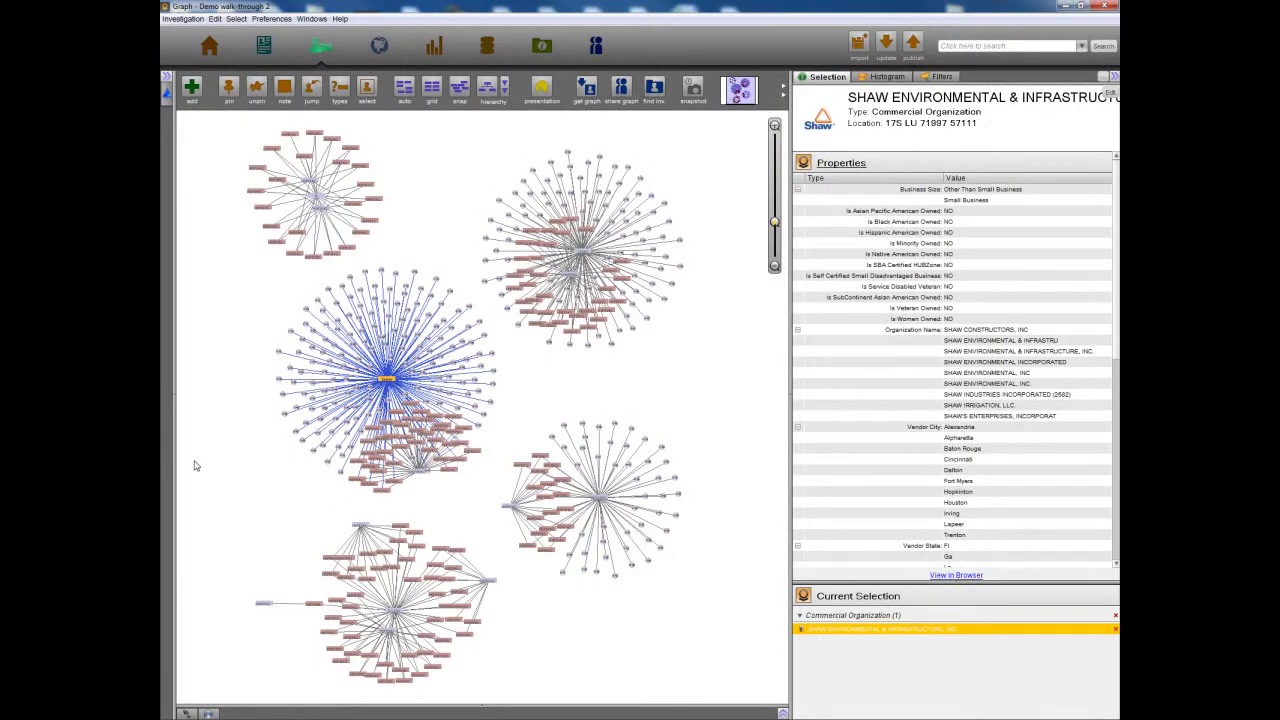
Examine the events and records linked to SHAW ENVIRONMENTAL & INFRASTRUCTURE, INC and CH2M HILL COMPANIES, LTD up close.
key("z")
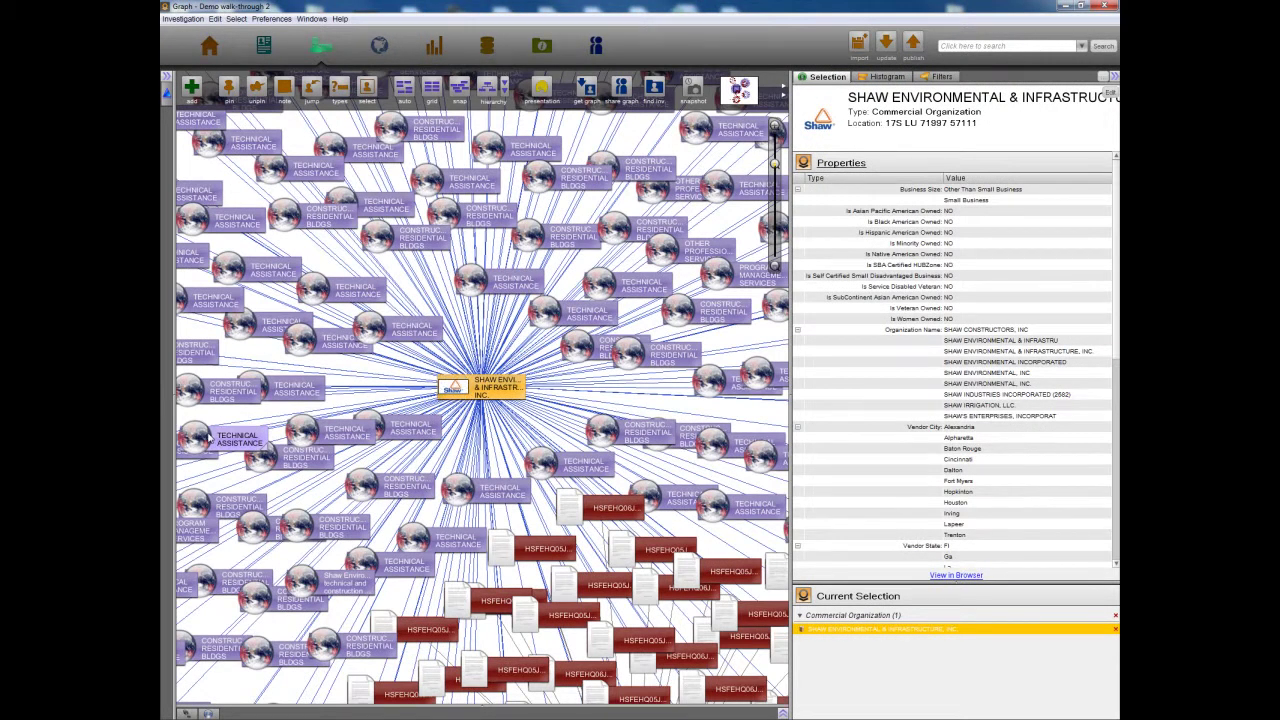
key("z")
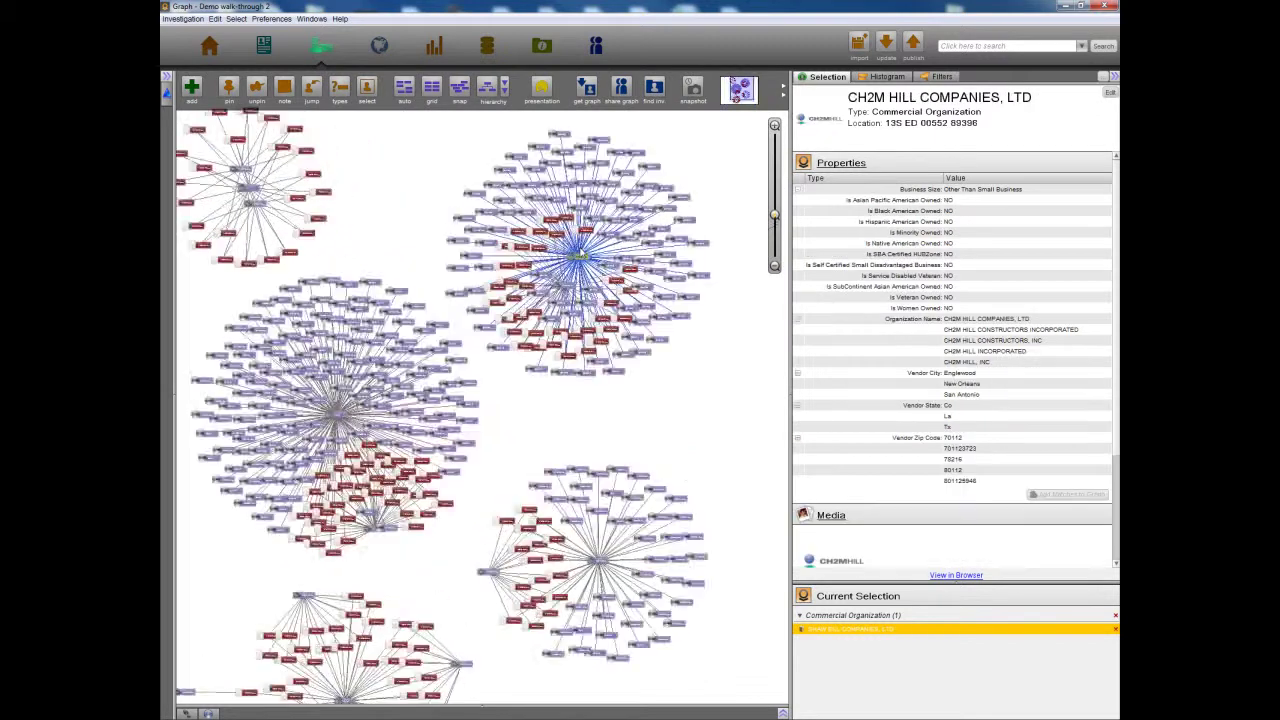
key("z")
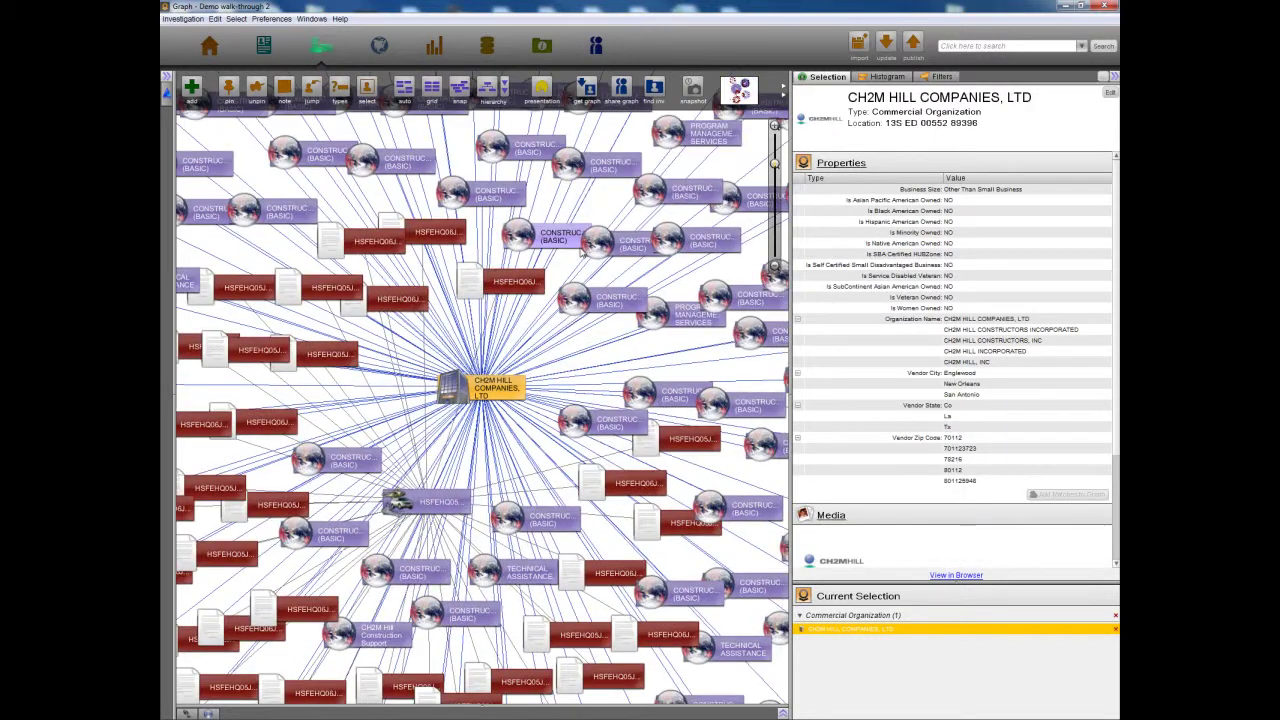
key("z")
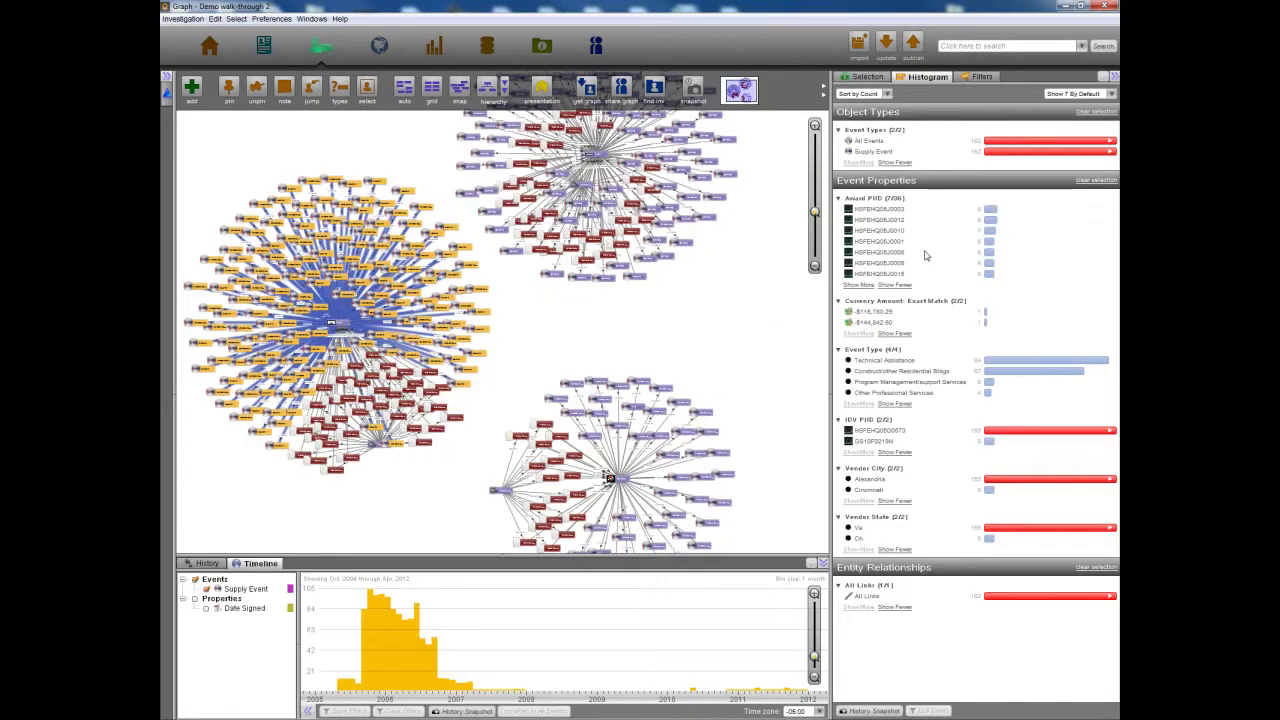
Select the Technical Assistance supply events and limit the timeline to a window from 2005 to late 2006.
left_click(886, 361)
left_click_drag(336, 640, 444, 644)
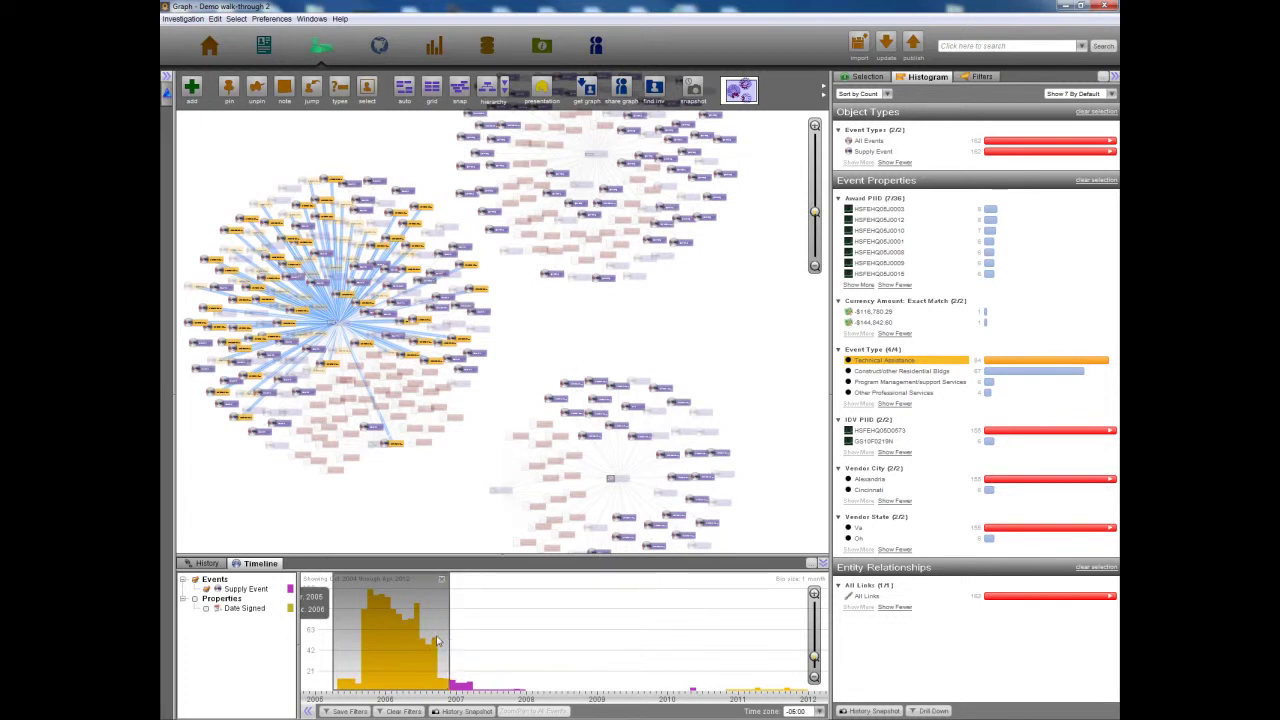
Arrange the selected Technical Assistance events in a grid and move the timeline window to late 2010 through early 2012.
left_click(432, 92)
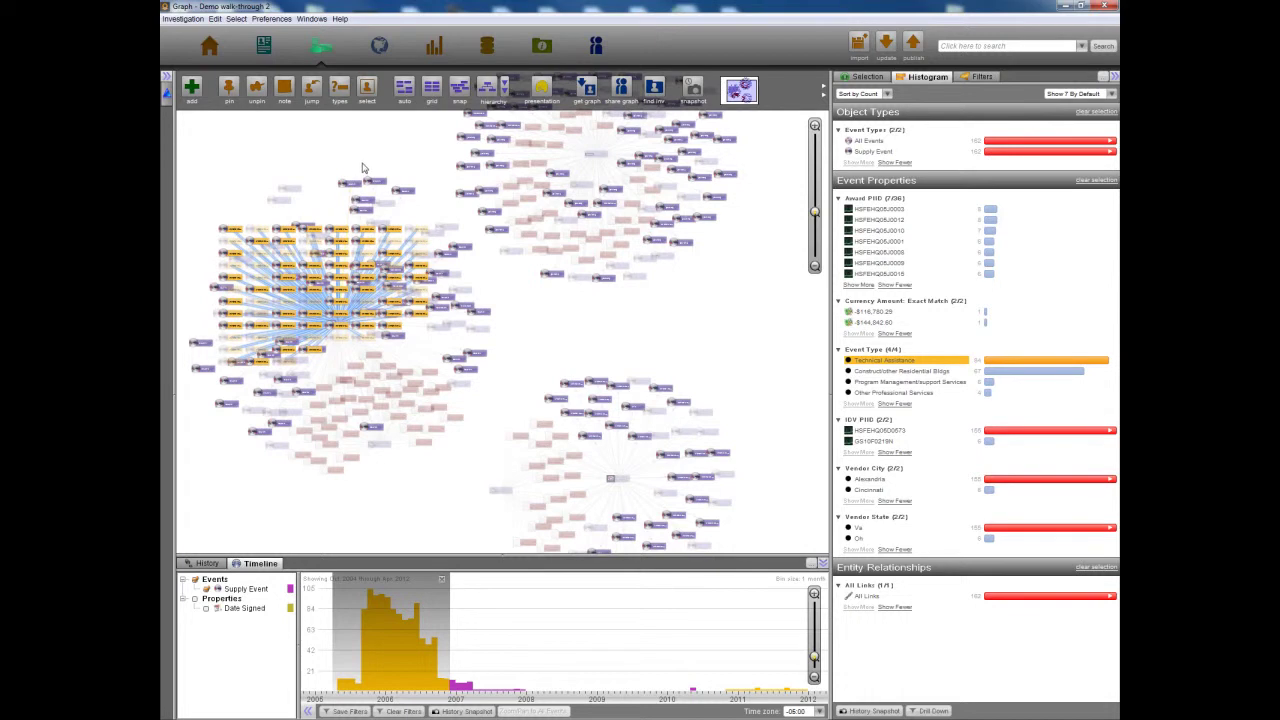
mouse_move(442, 624)
left_mouse_down()
mouse_move(686, 620)
mouse_move(800, 636)
left_mouse_up()
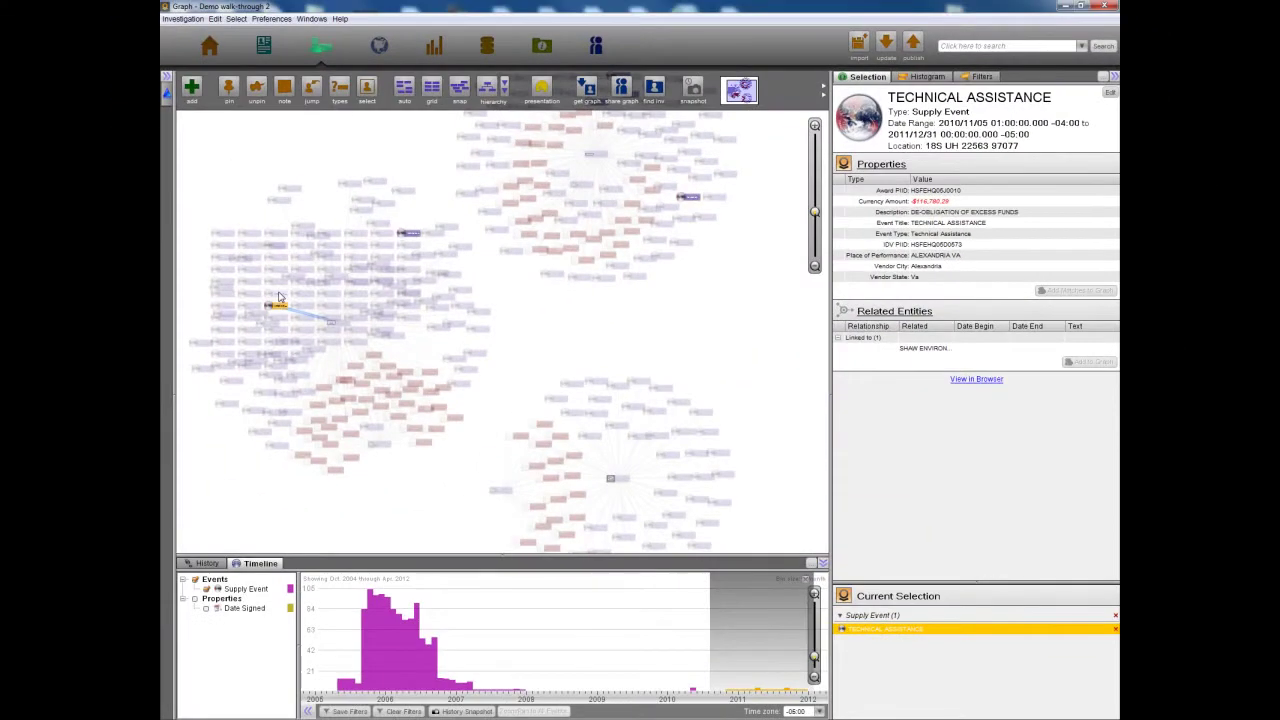
Share the two de-obligation events with the Katrina Analysis team, with the message "Shaw Environmental de-obligation of excess funds".
left_click(420, 231, "ctrl")
left_click_drag(420, 231, 597, 200)
left_click(600, 48)
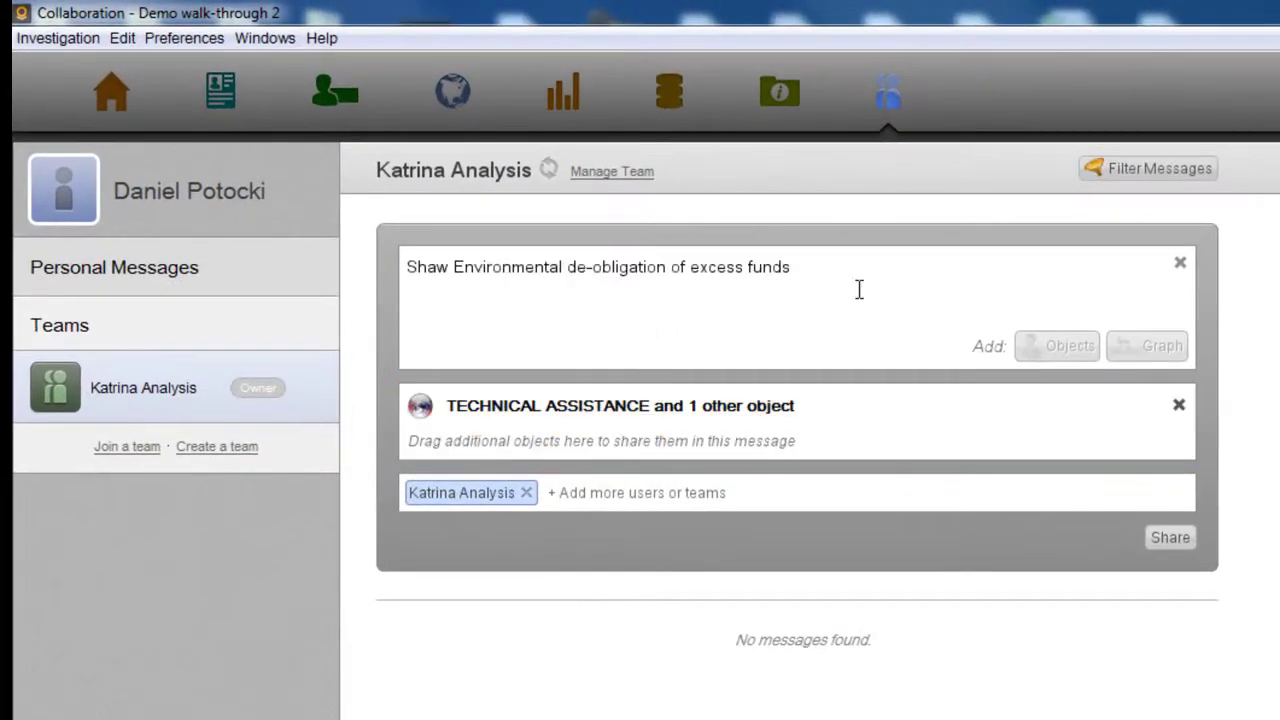
left_click(1172, 538)
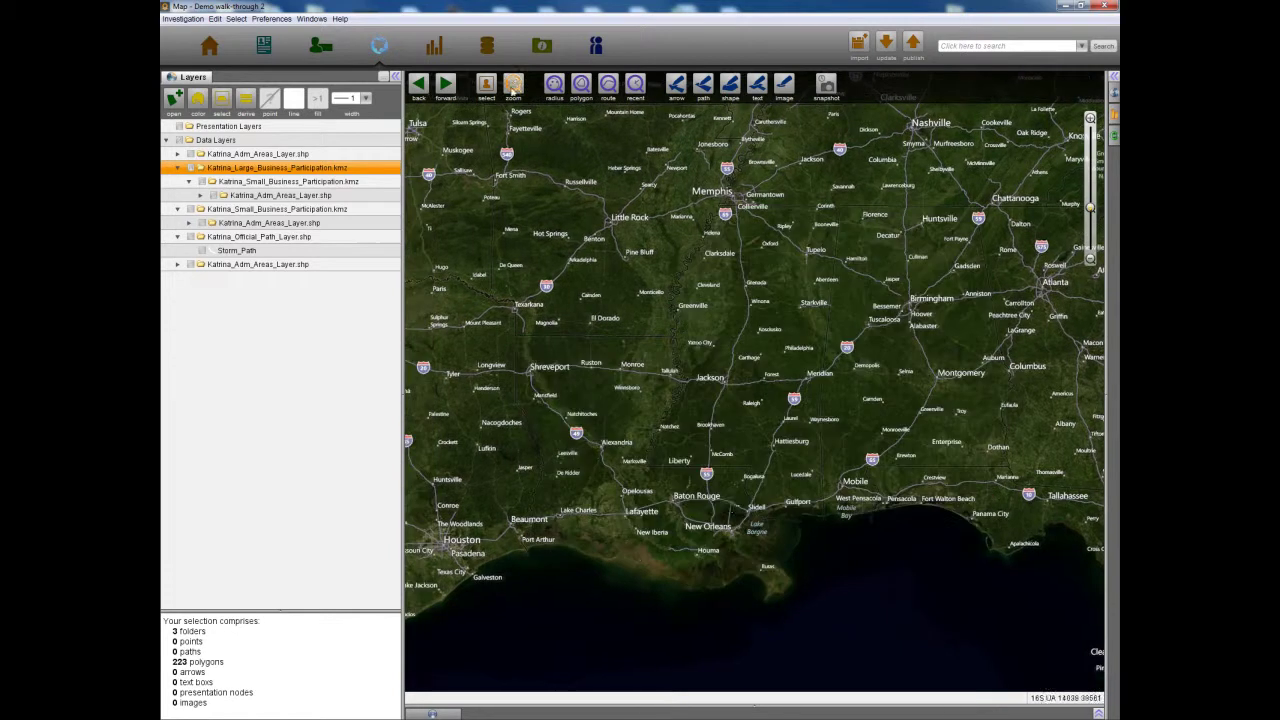
Examine the New Orleans area of the map up close.
left_click(513, 85)
left_click_drag(715, 485, 765, 517)
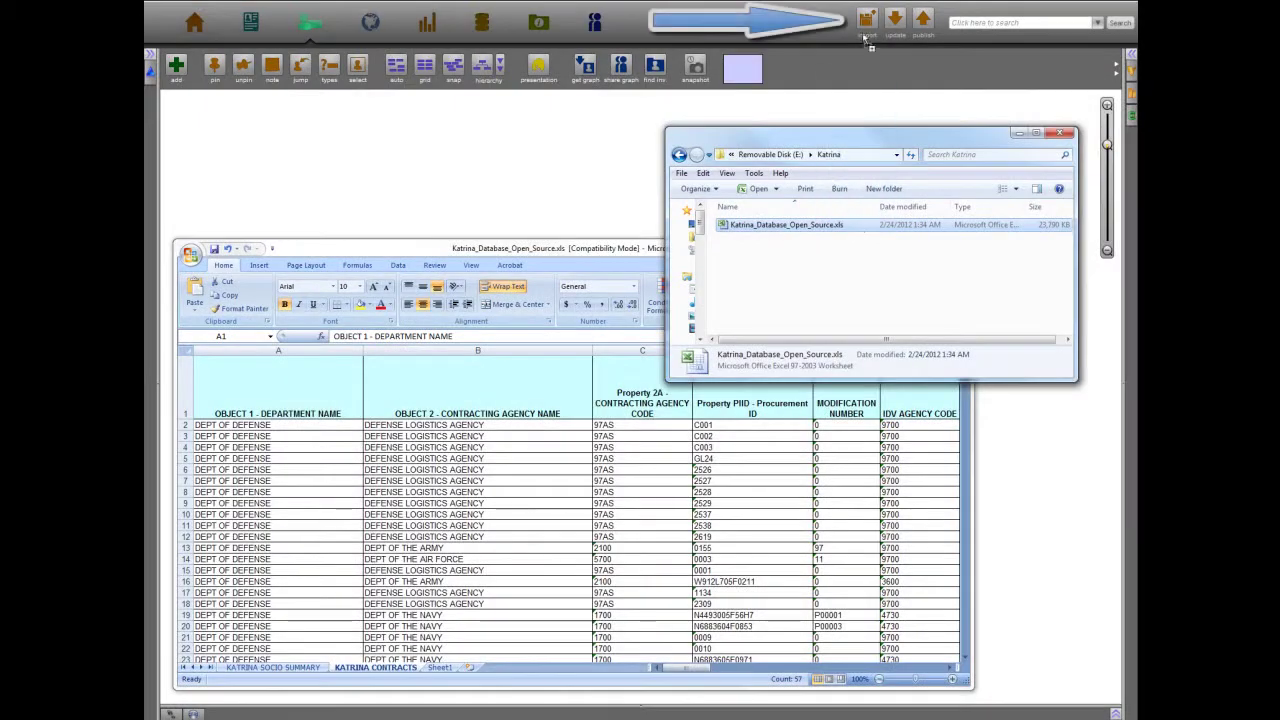
Import Katrina_Database_Open_Source.xls and set the Bankruptcy Event node's object type to IDV Contract.
left_click(867, 25)
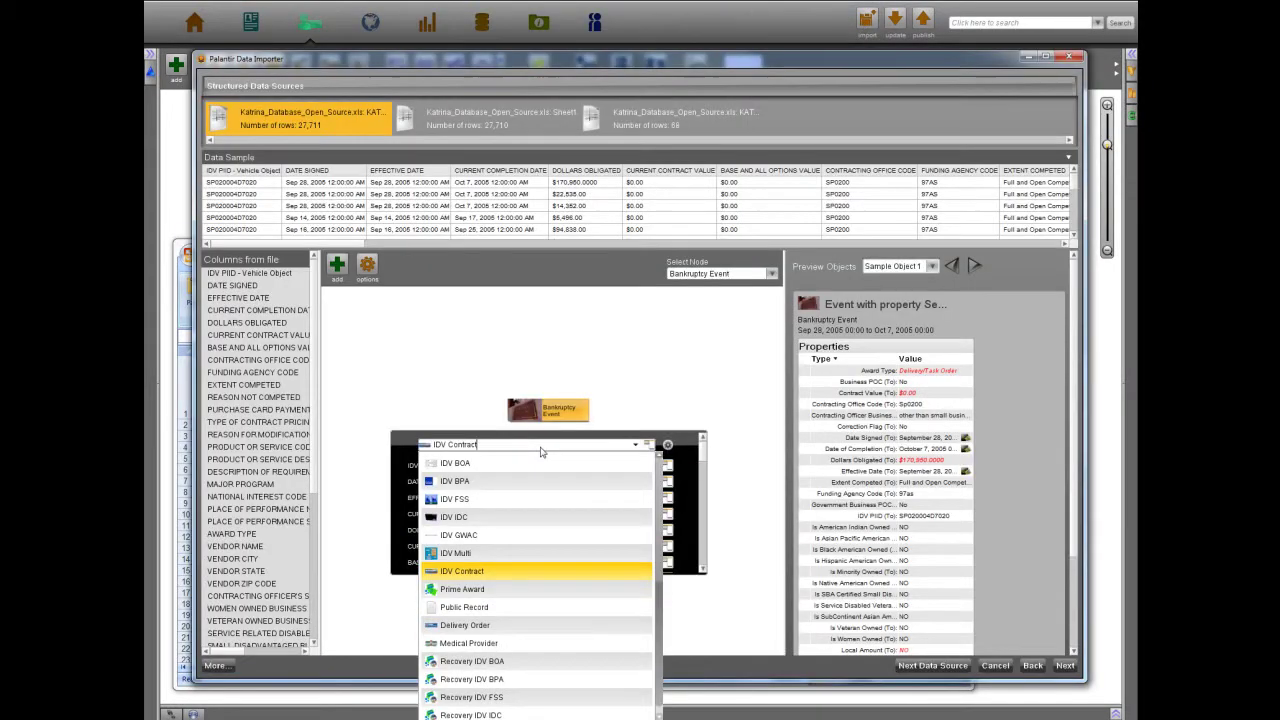
left_click(500, 568)
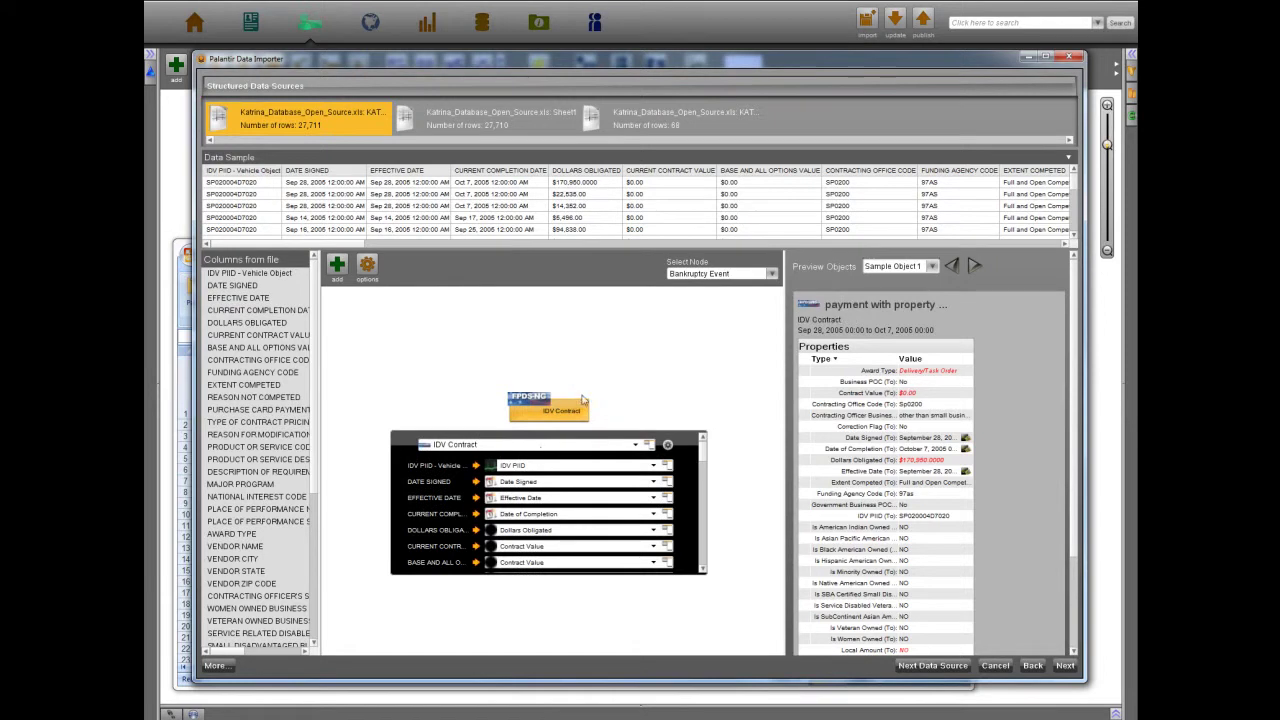
left_click(652, 409)
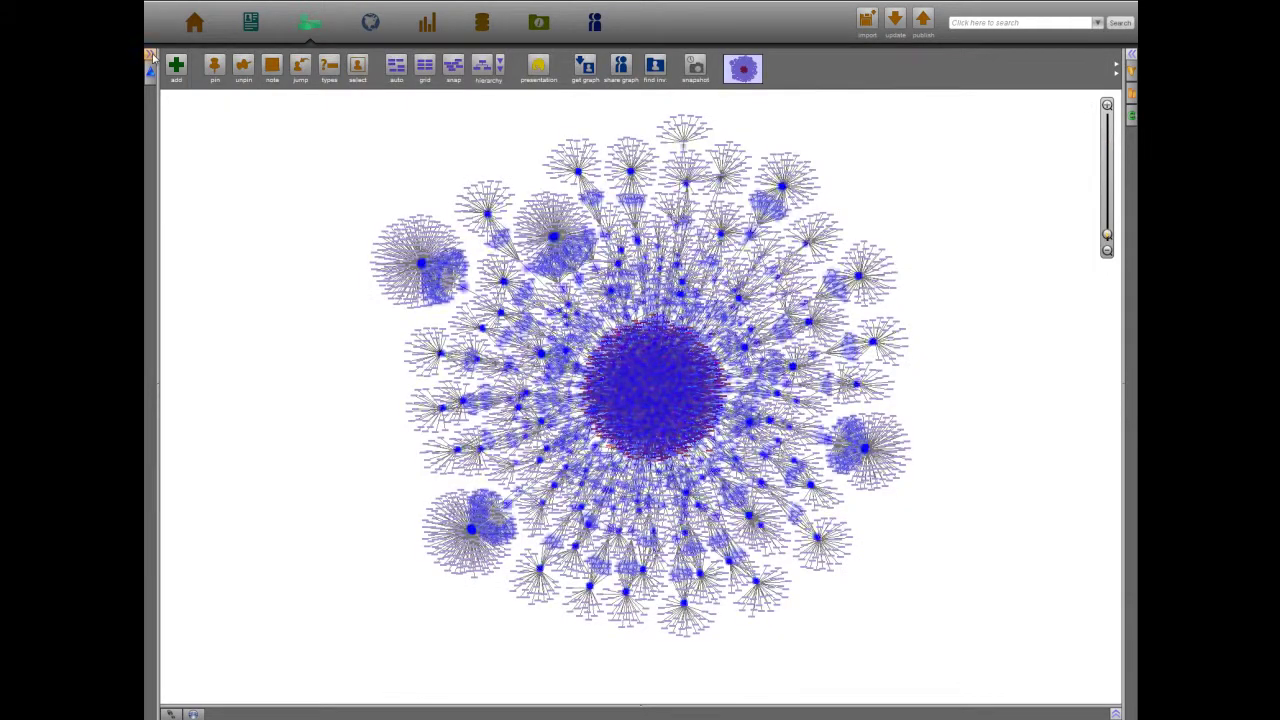
Select all objects in the graph and plot them on the United States map.
key("ctrl+a")
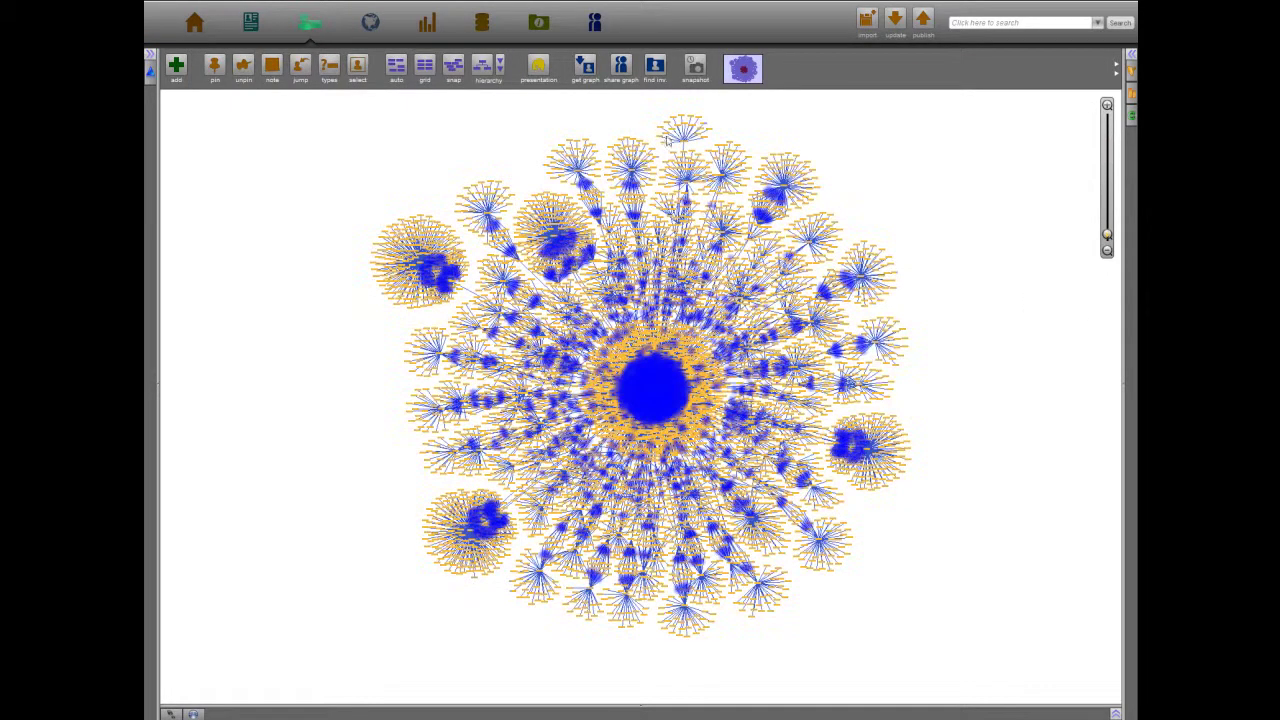
left_click_drag(655, 131, 440, 80)
left_click(370, 22)
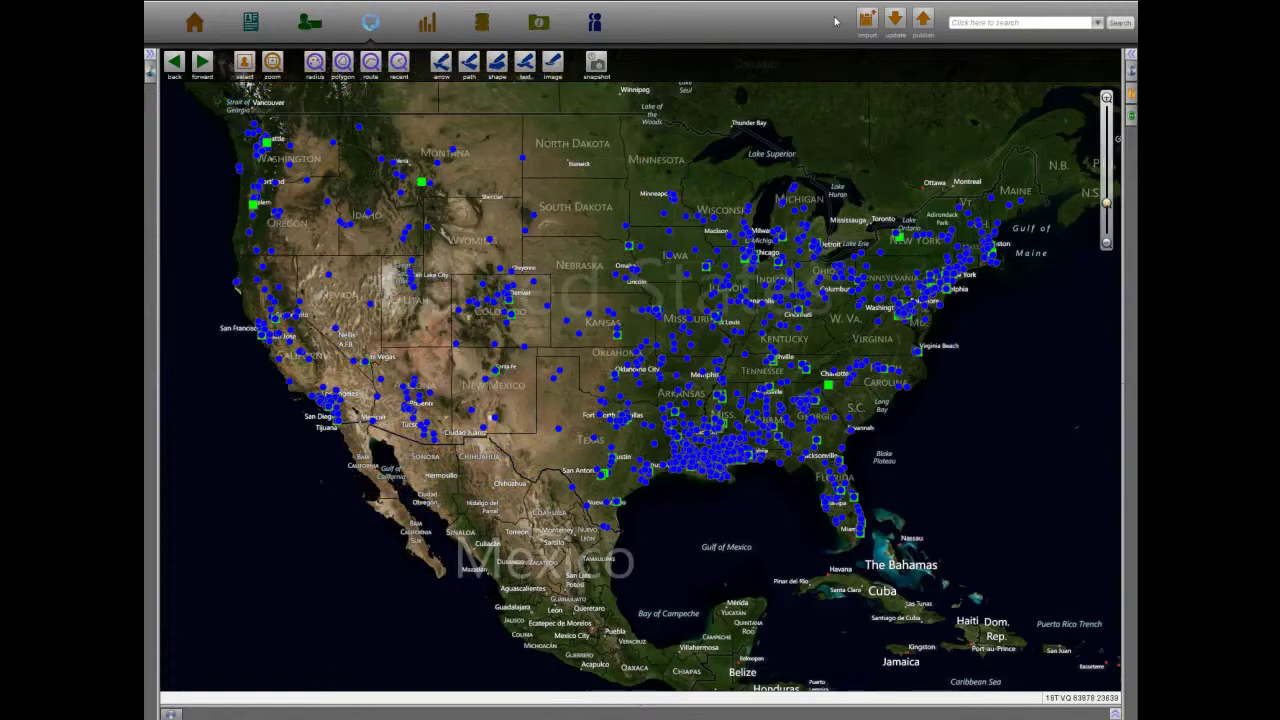